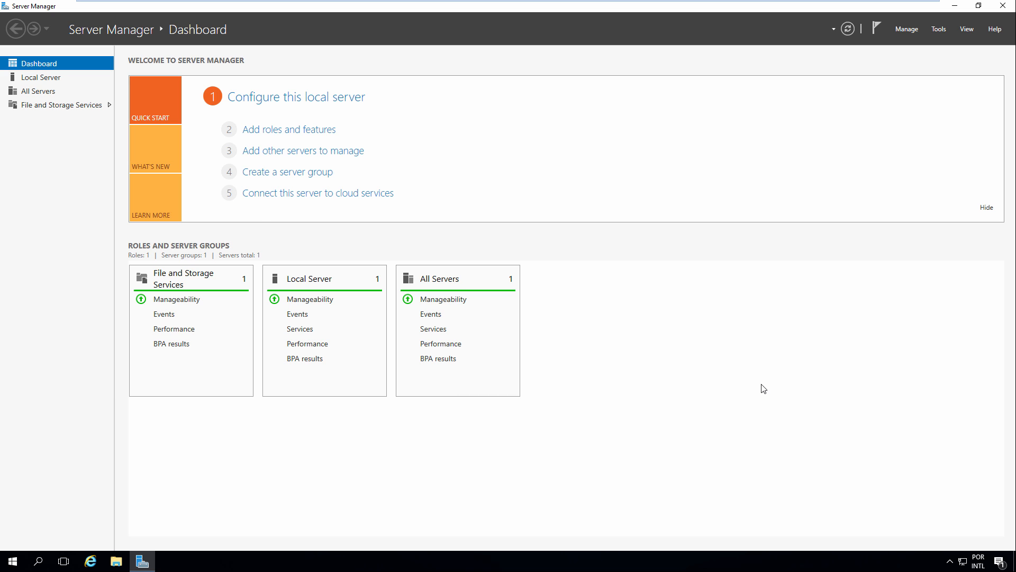
Open the System page from the Win+X menu, showing computer name WIN-VBR52EFIJUF and workgroup WORKGROUP
{"action": "right_click", "coordinate": [13, 561]}
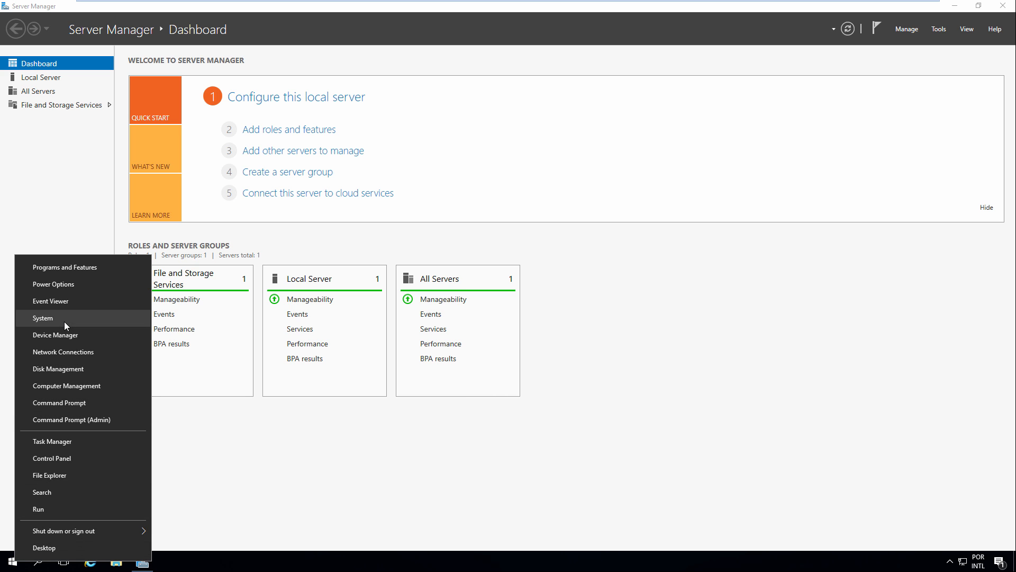
{"action": "left_click", "coordinate": [192, 493]}
{"action": "right_click", "coordinate": [16, 559]}
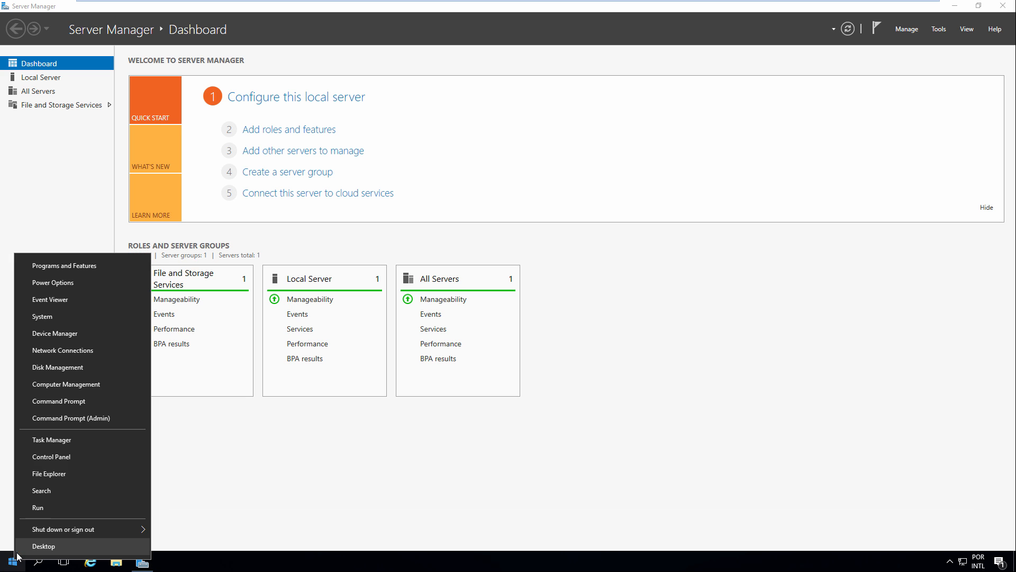
{"action": "left_click", "coordinate": [53, 317]}
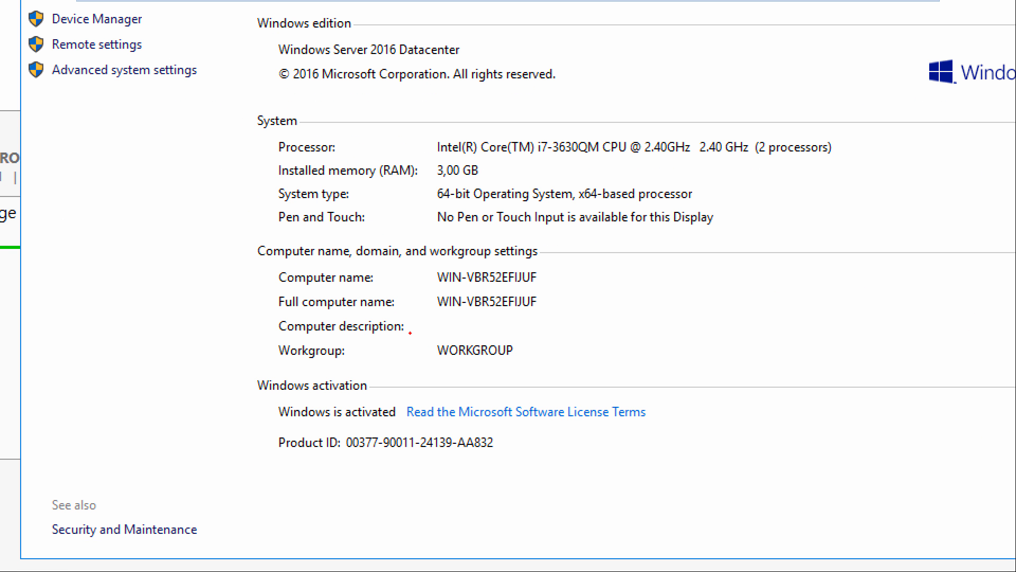
{"action": "left_click_drag", "start_coordinate": [270, 398], "coordinate": [402, 423]}
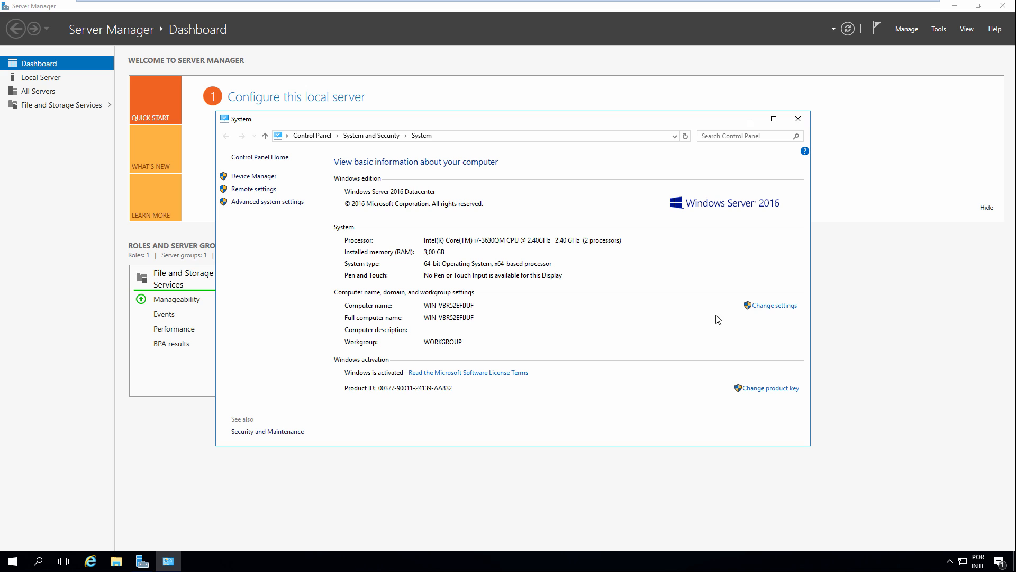
Change the computer name from WIN-VBR52EFIJUF to MSWIKIDC01, choosing Restart Later
{"action": "left_click", "coordinate": [772, 306]}
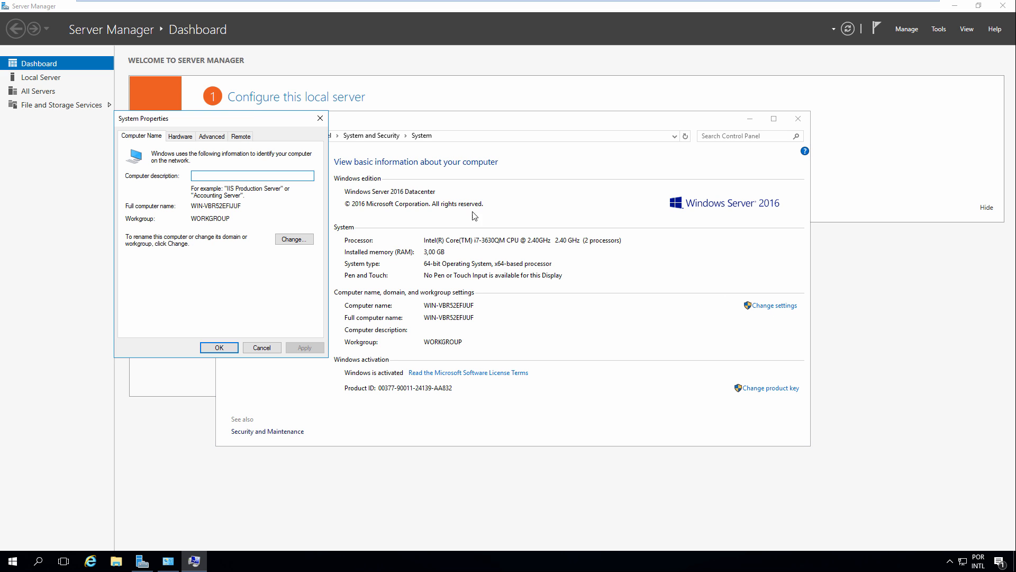
{"action": "left_click", "coordinate": [295, 241]}
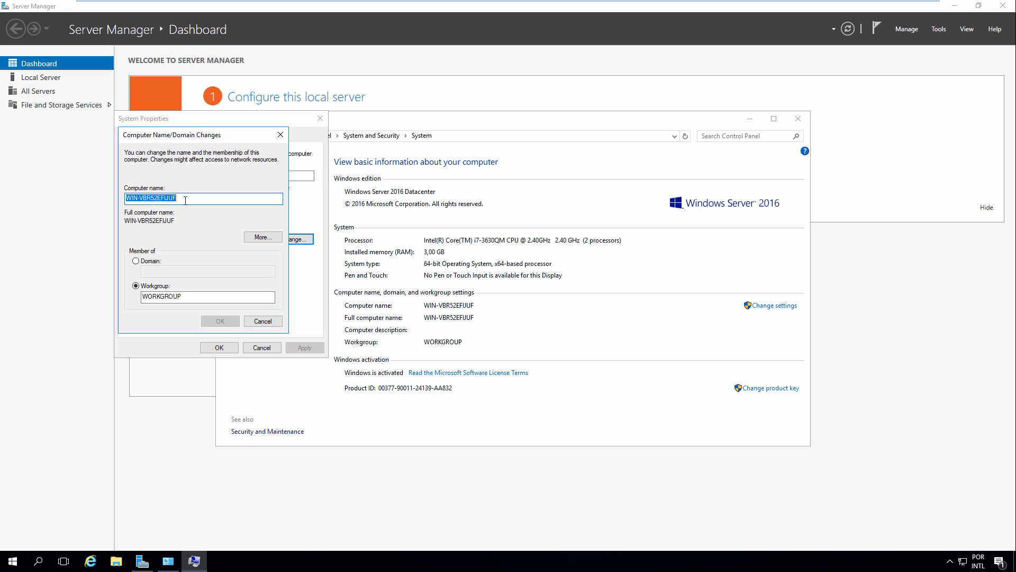
{"action": "type", "text": "MSWIKIDC"}
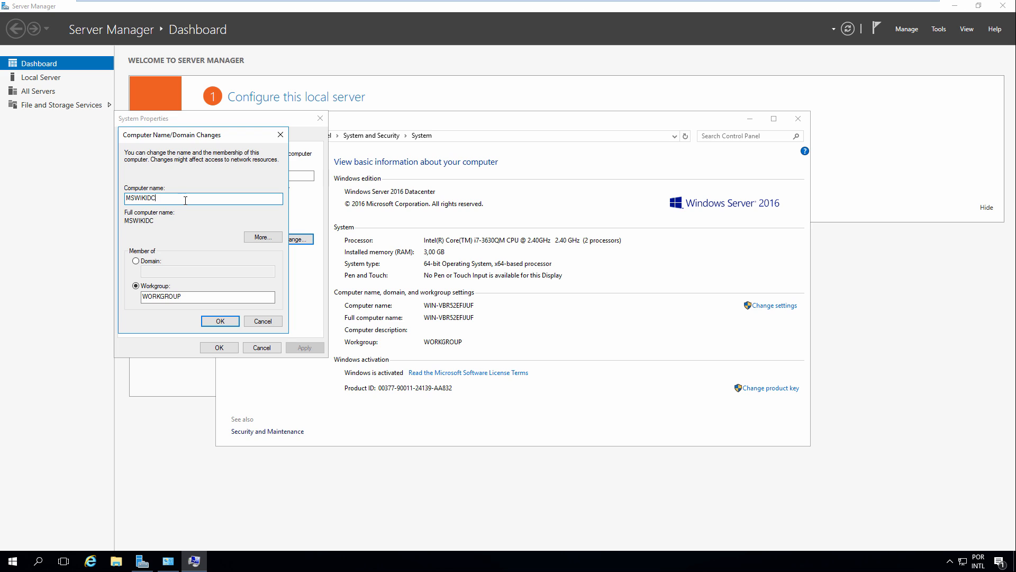
{"action": "type", "text": "01"}
{"action": "left_click", "coordinate": [219, 319]}
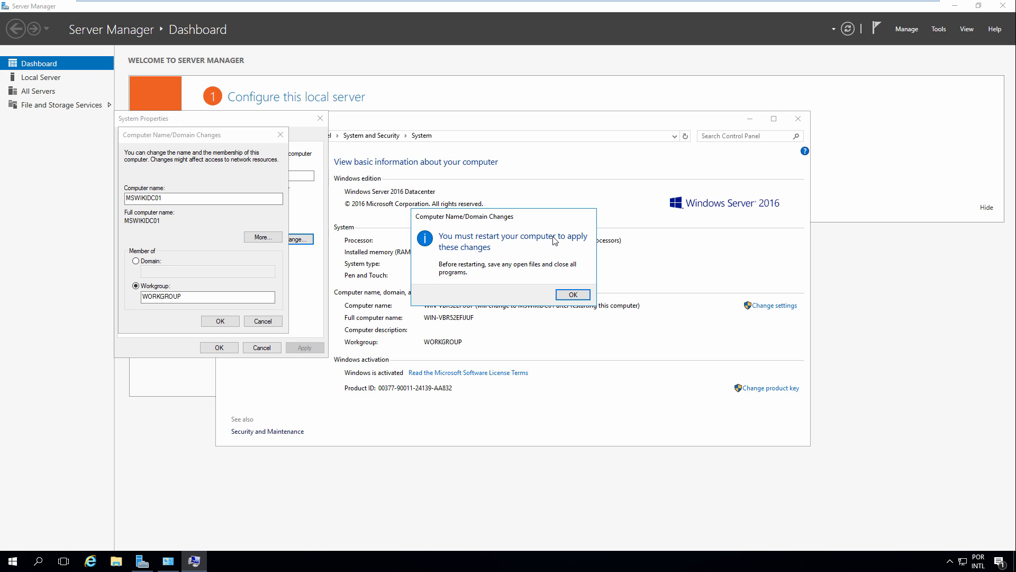
{"action": "left_click", "coordinate": [572, 292]}
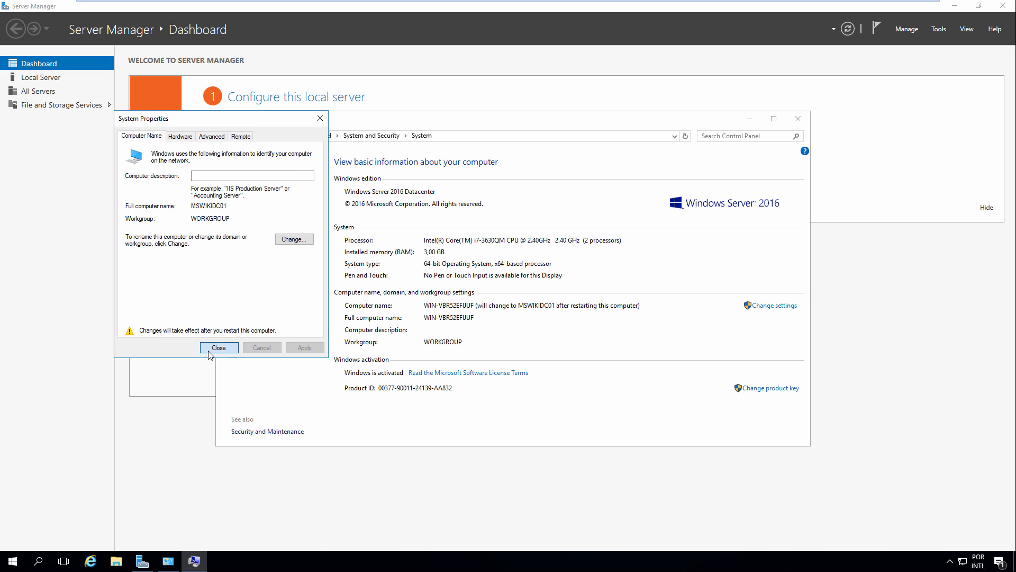
{"action": "left_click", "coordinate": [219, 347]}
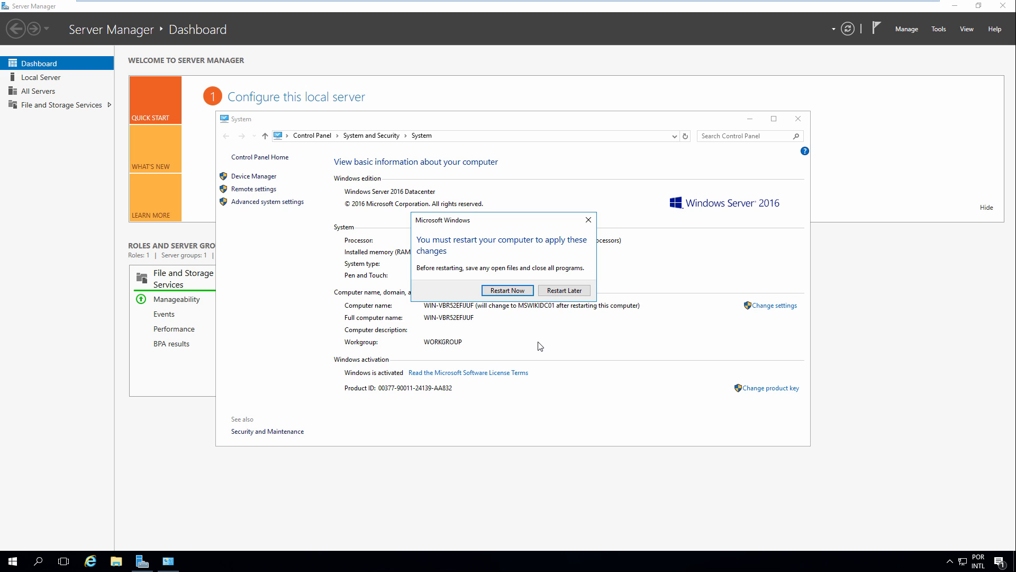
{"action": "left_click", "coordinate": [582, 291]}
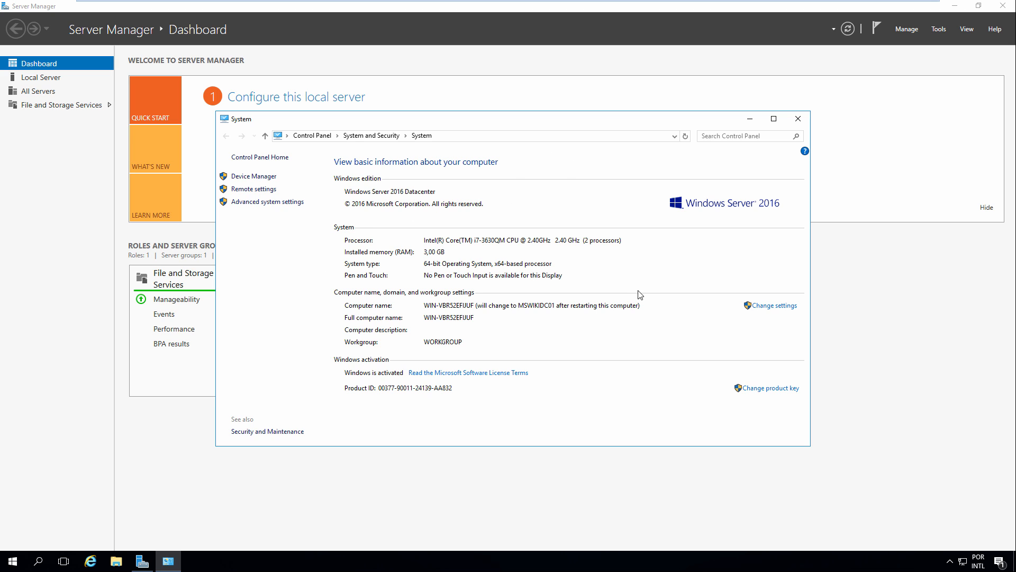
Run ncpa.cpl from the Run box and maximize the Network Connections window
{"action": "right_click", "coordinate": [12, 560]}
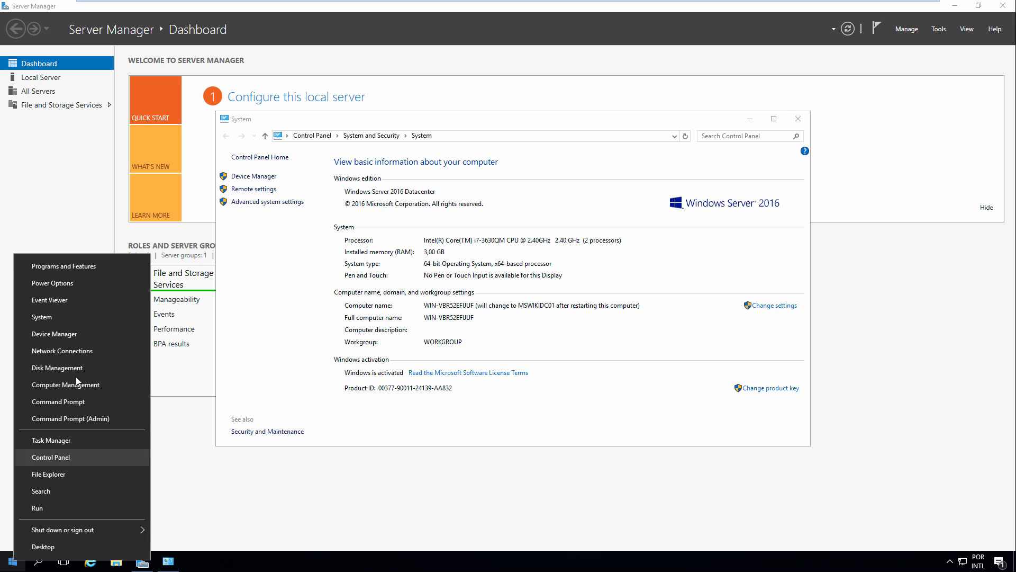
{"action": "left_click", "coordinate": [50, 510]}
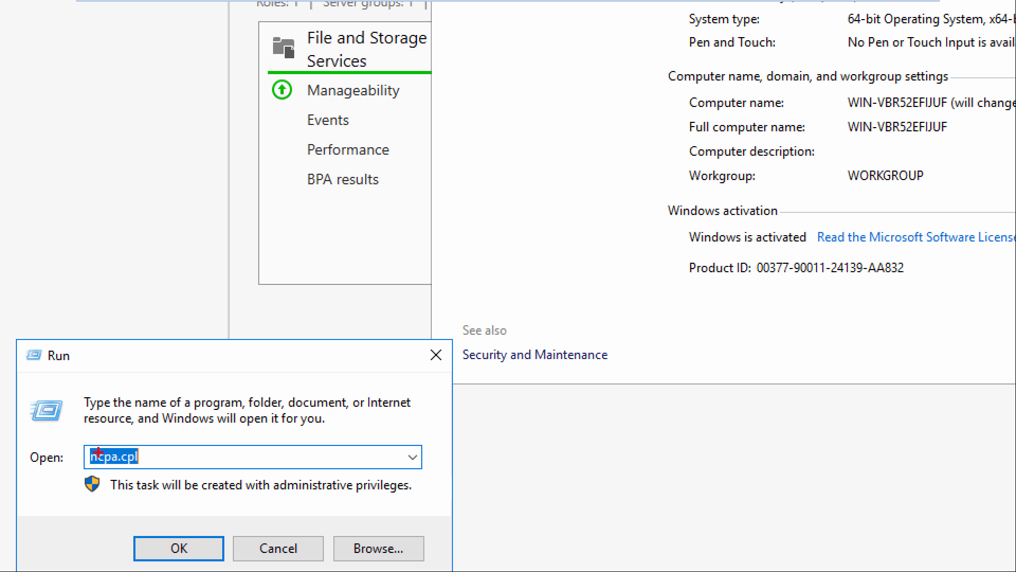
{"action": "mouse_move", "coordinate": [82, 445]}
{"action": "left_mouse_down"}
{"action": "mouse_move", "coordinate": [153, 456]}
{"action": "mouse_move", "coordinate": [163, 468]}
{"action": "left_mouse_up"}
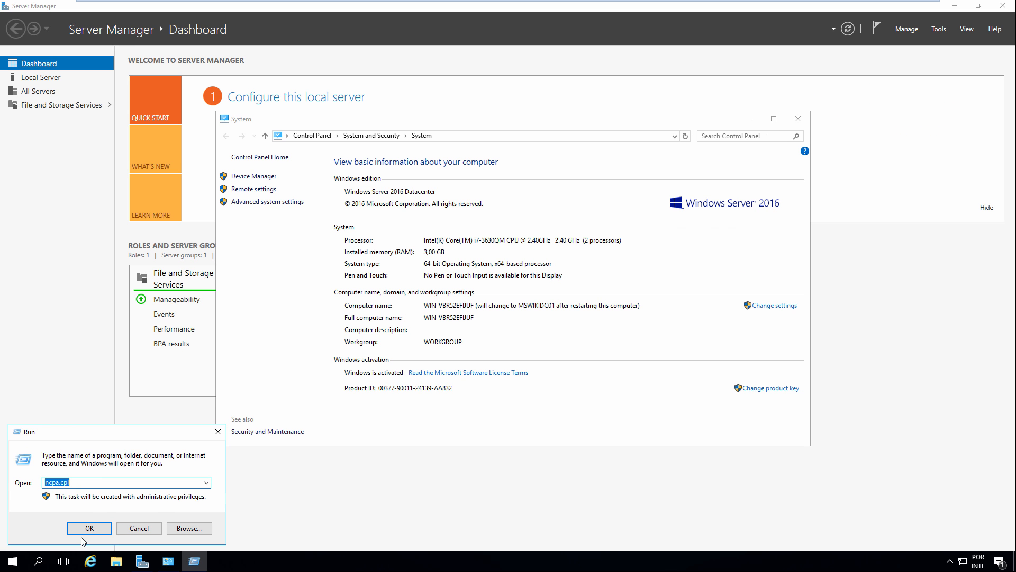
{"action": "left_click", "coordinate": [142, 553]}
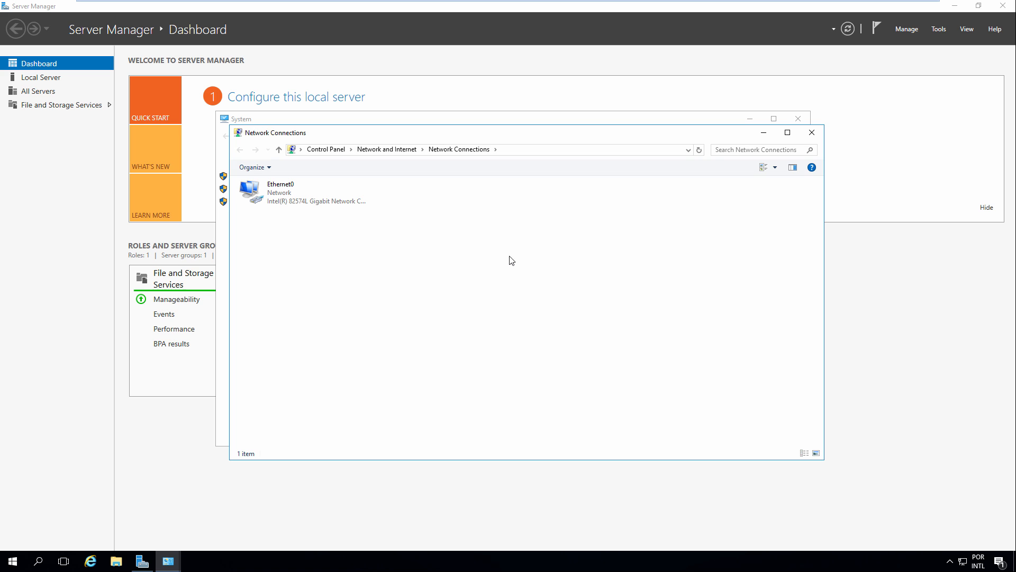
{"action": "left_click", "coordinate": [787, 132]}
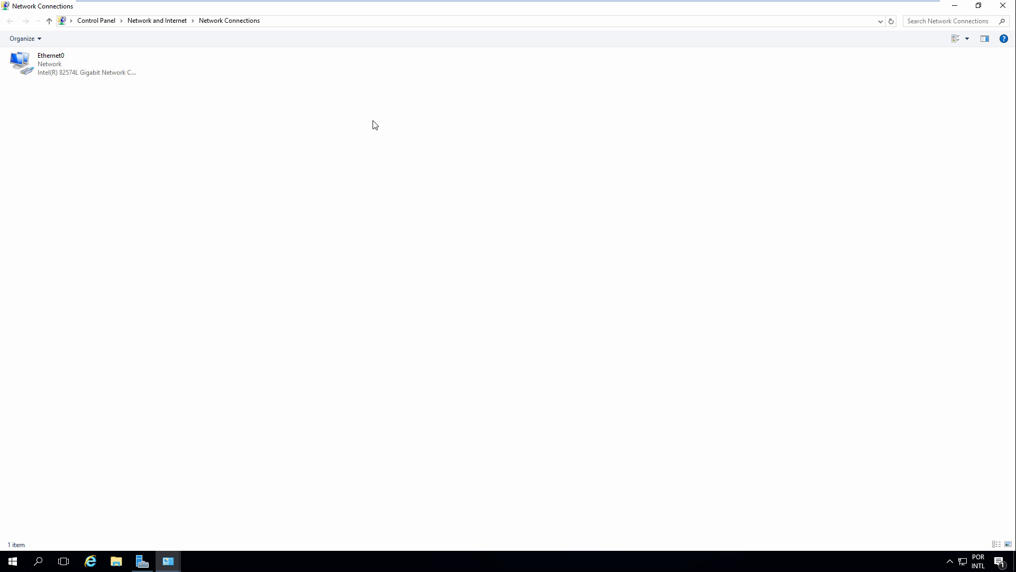
Check Ethernet0's details: DHCP-assigned IPv4 10.0.0.130 from DHCP server 10.0.0.254
{"action": "left_click", "coordinate": [55, 66]}
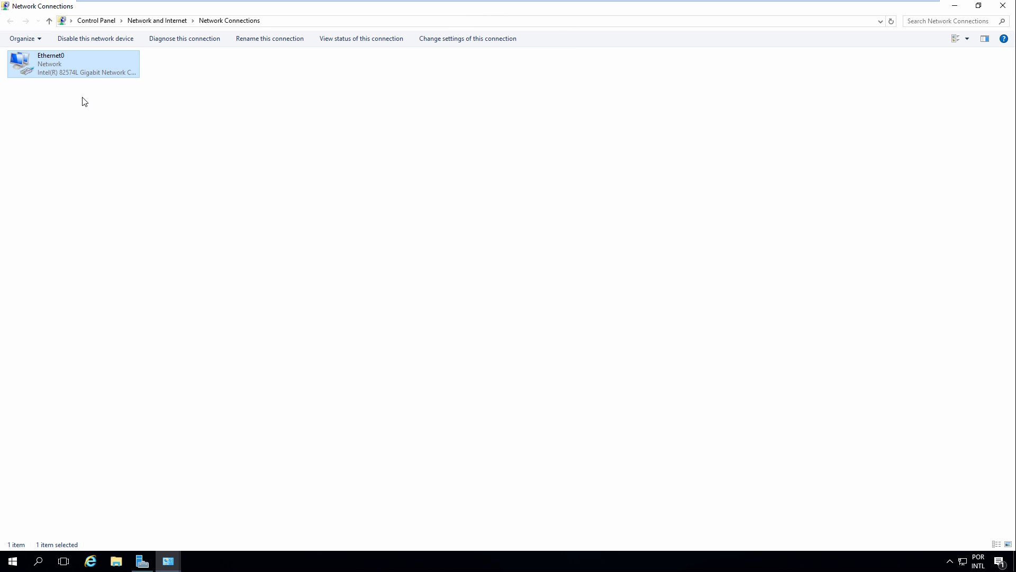
{"action": "double_click", "coordinate": [60, 65]}
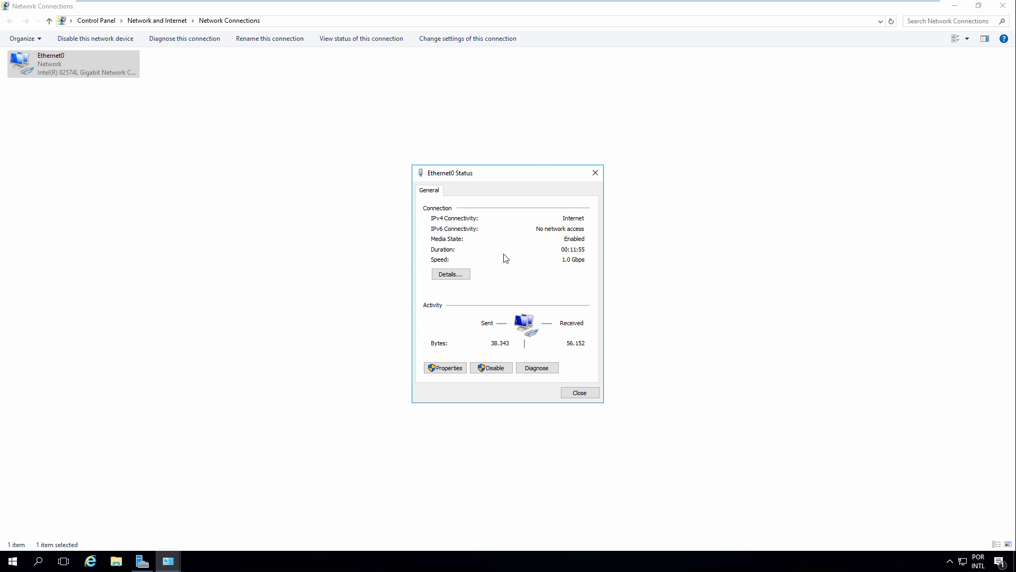
{"action": "left_click", "coordinate": [460, 277]}
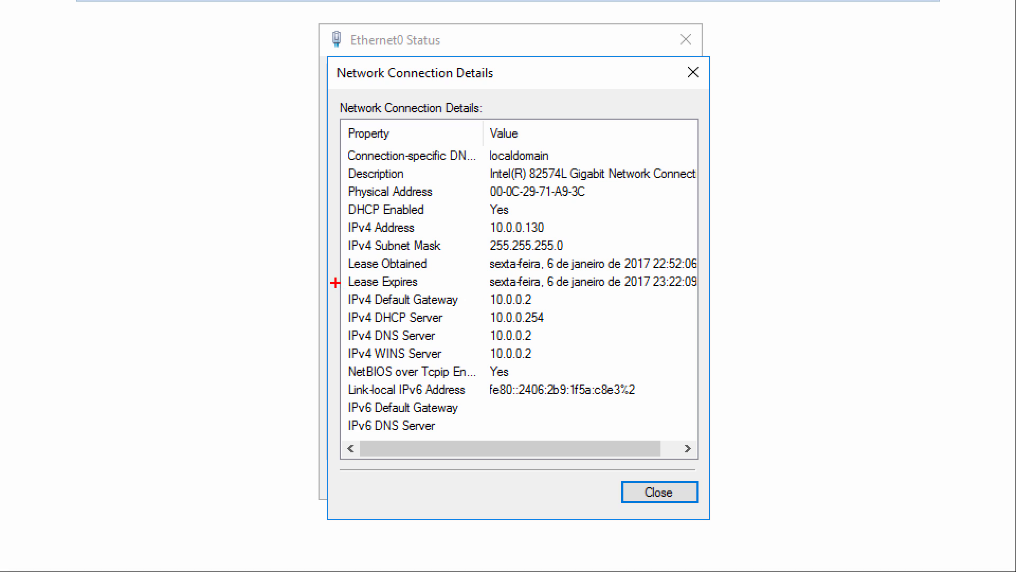
{"action": "left_click_drag", "start_coordinate": [344, 213], "coordinate": [557, 237]}
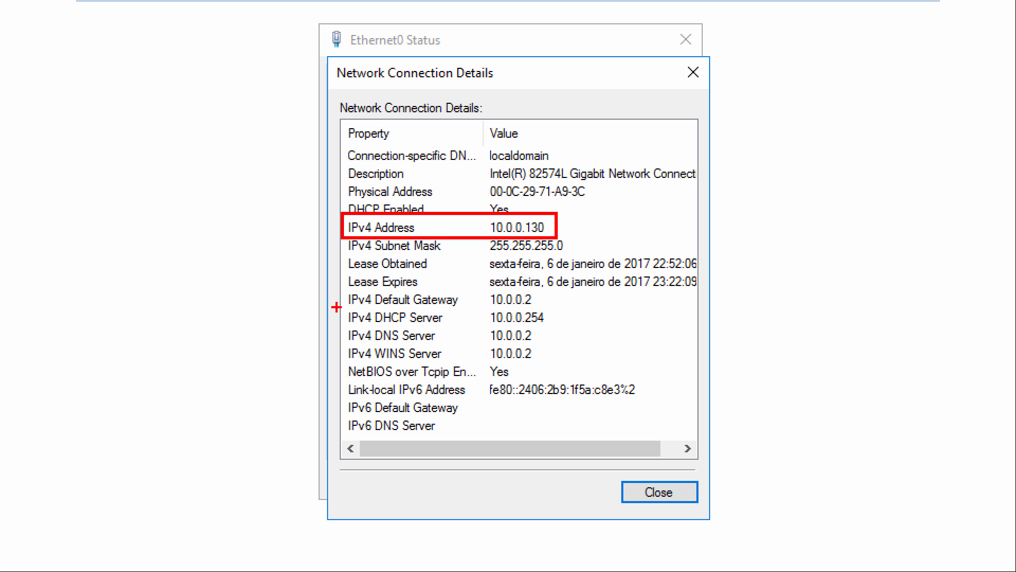
{"action": "left_click_drag", "start_coordinate": [342, 306], "coordinate": [549, 326]}
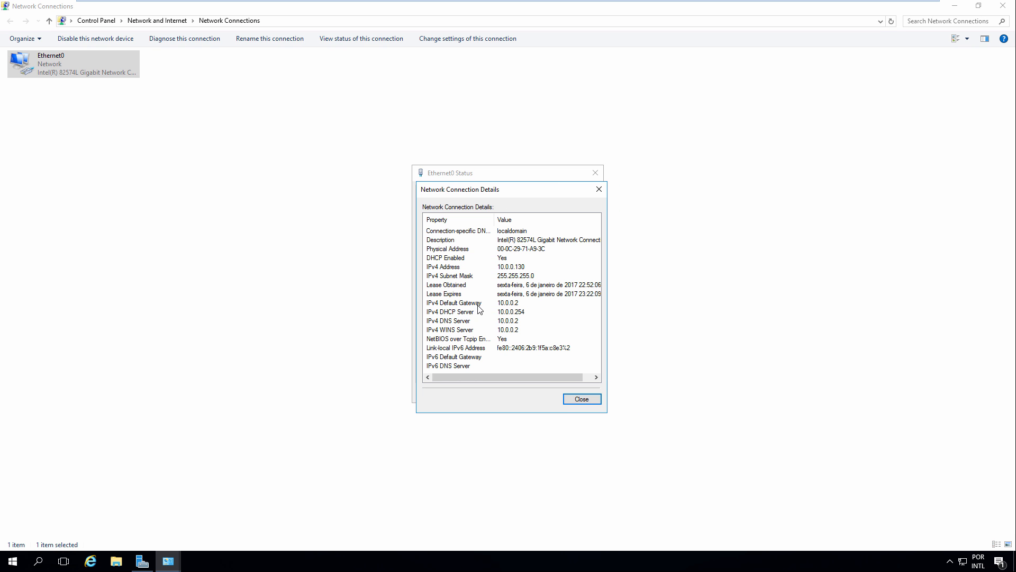
{"action": "left_click", "coordinate": [576, 399]}
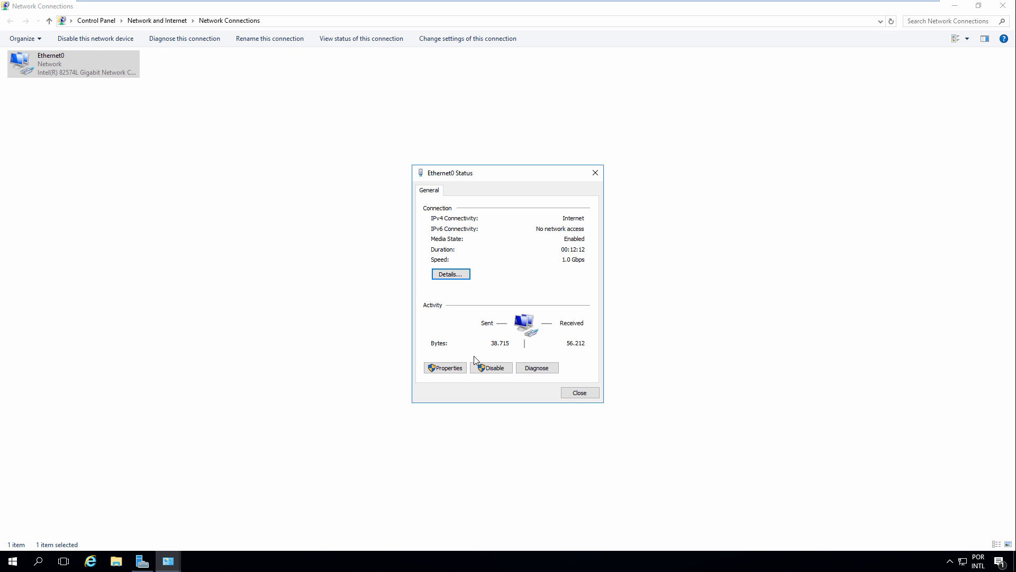
Set Ethernet0's IPv4 to static 10.0.0.10, mask 255.255.255.0, gateway 10.0.0.2, DNS 10.0.0.10
{"action": "left_click", "coordinate": [445, 365]}
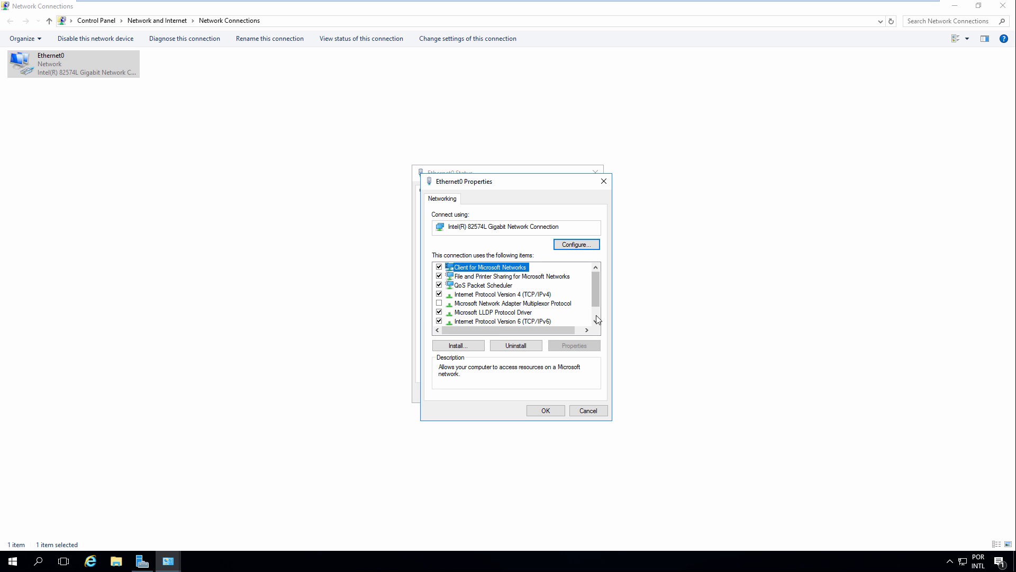
{"action": "double_click", "coordinate": [499, 295]}
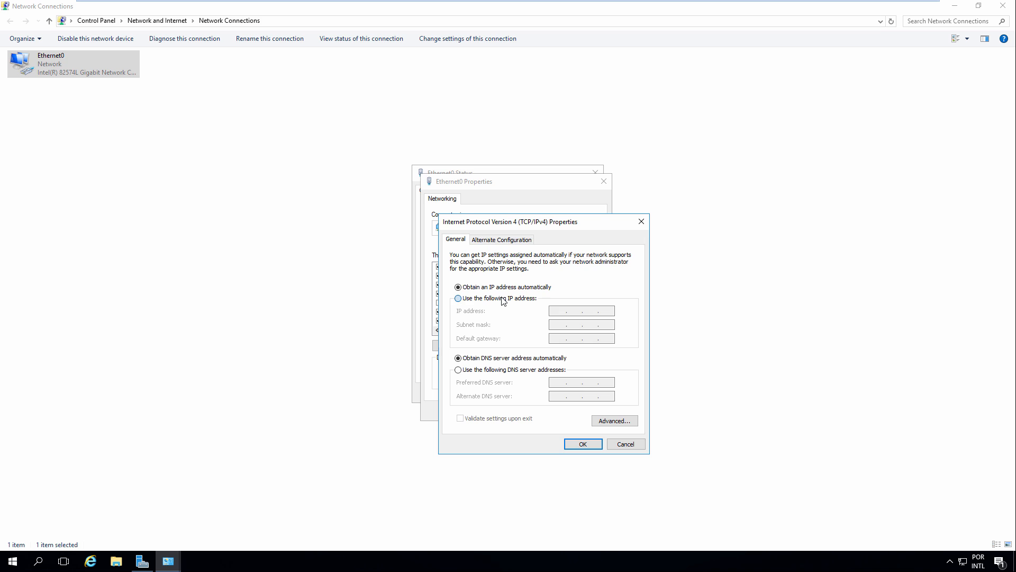
{"action": "left_click", "coordinate": [503, 299]}
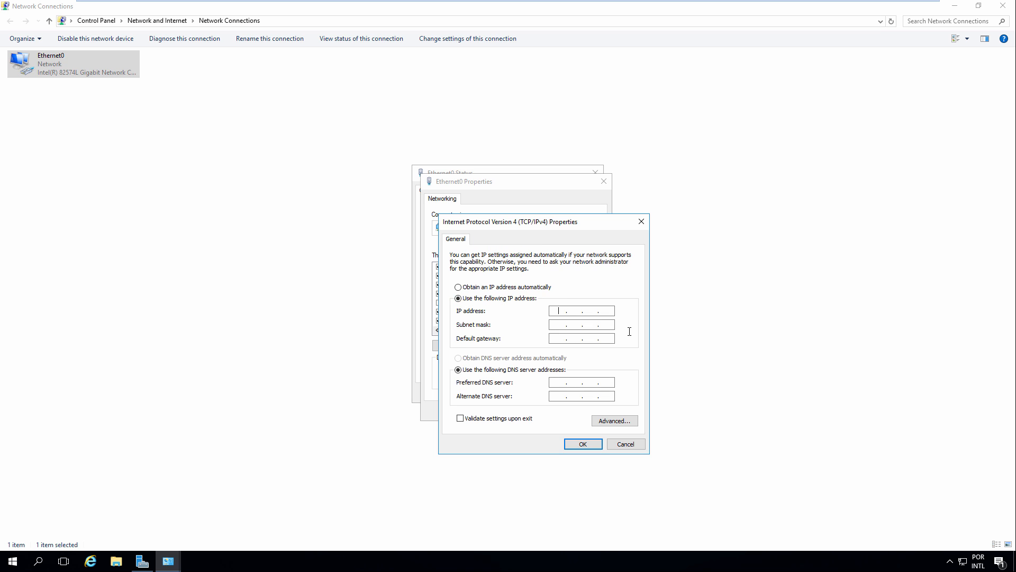
{"action": "type", "text": "10.0.0.10"}
{"action": "key", "text": "Tab"}
{"action": "type", "text": "255 . 255 . 255 . 0"}
{"action": "left_click", "coordinate": [558, 340]}
{"action": "key", "text": "Tab"}
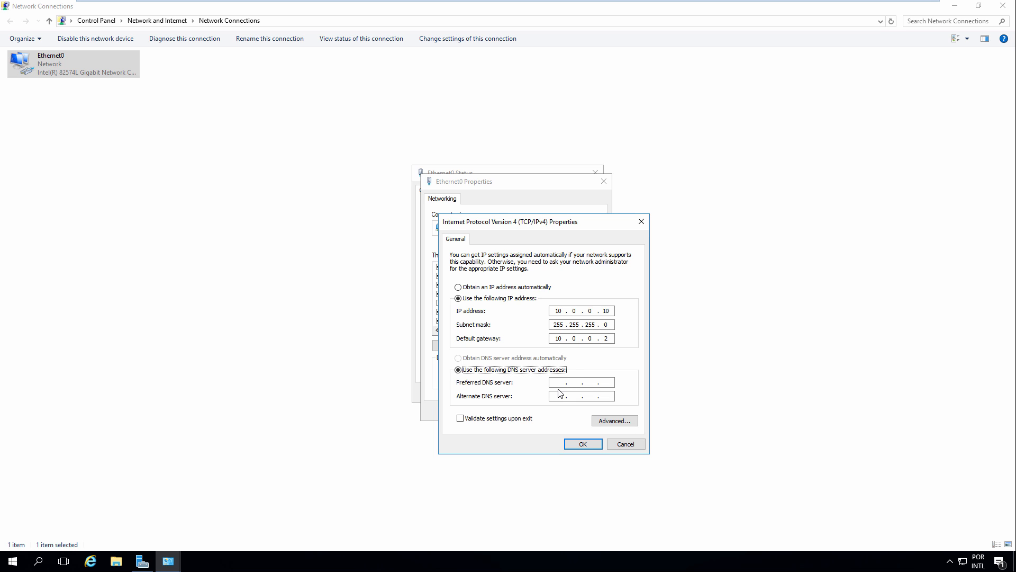
{"action": "left_click", "coordinate": [556, 384]}
{"action": "type", "text": "10.0.0.10"}
{"action": "left_click", "coordinate": [583, 443]}
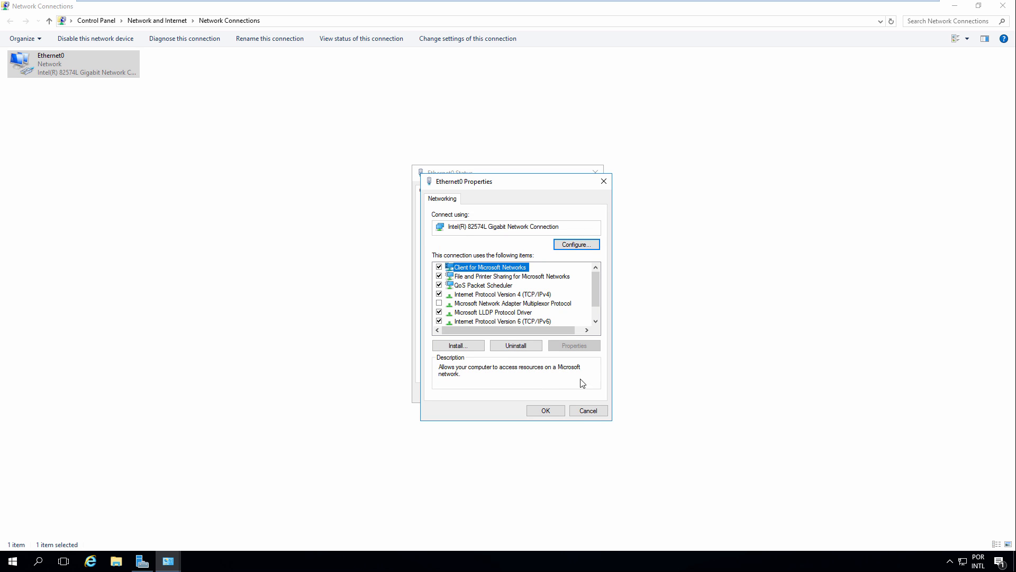
Uncheck Internet Protocol Version 6 (TCP/IPv6) in Ethernet0 Properties and save
{"action": "left_click", "coordinate": [596, 321]}
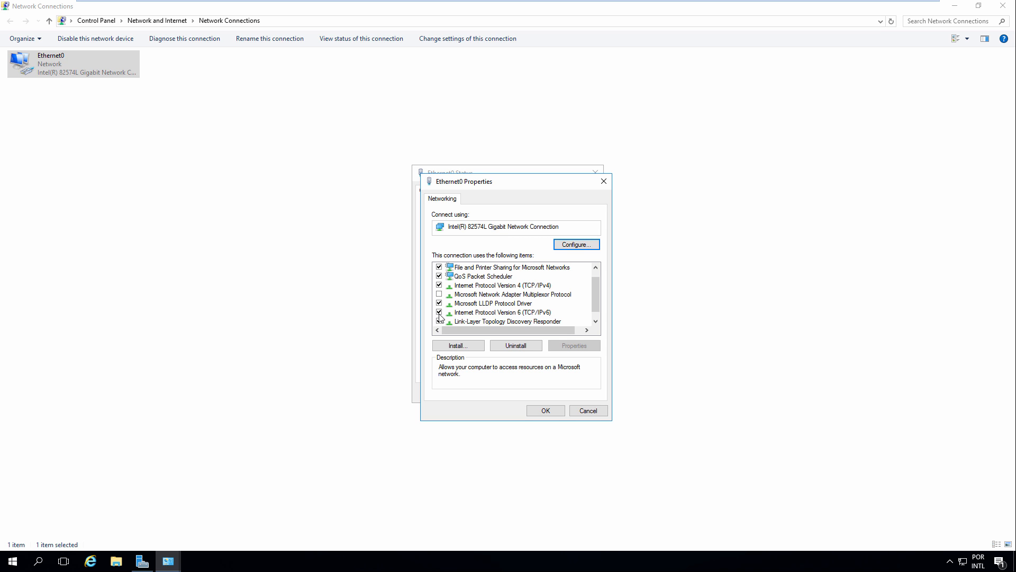
{"action": "left_click", "coordinate": [439, 313]}
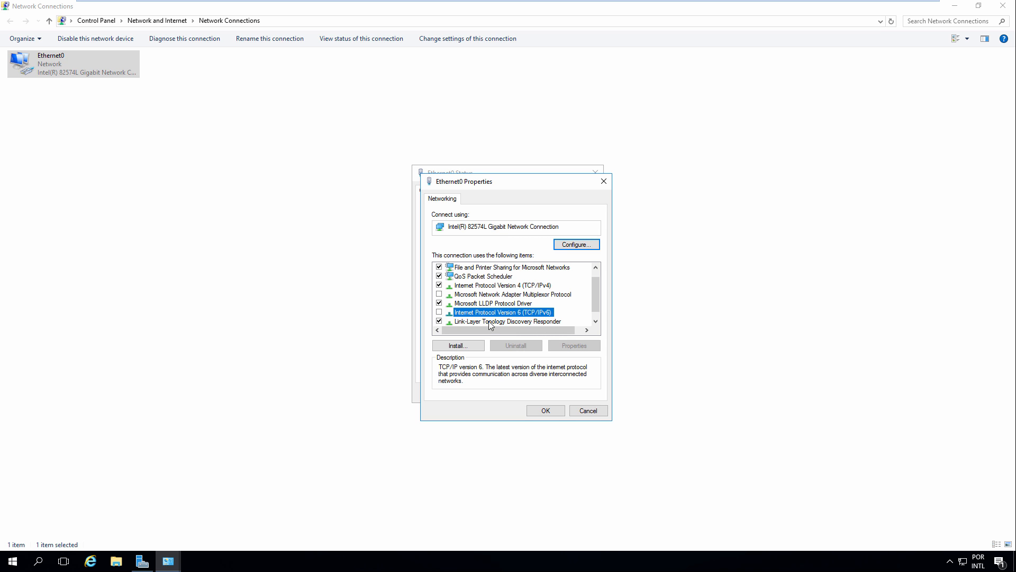
{"action": "left_click", "coordinate": [596, 321]}
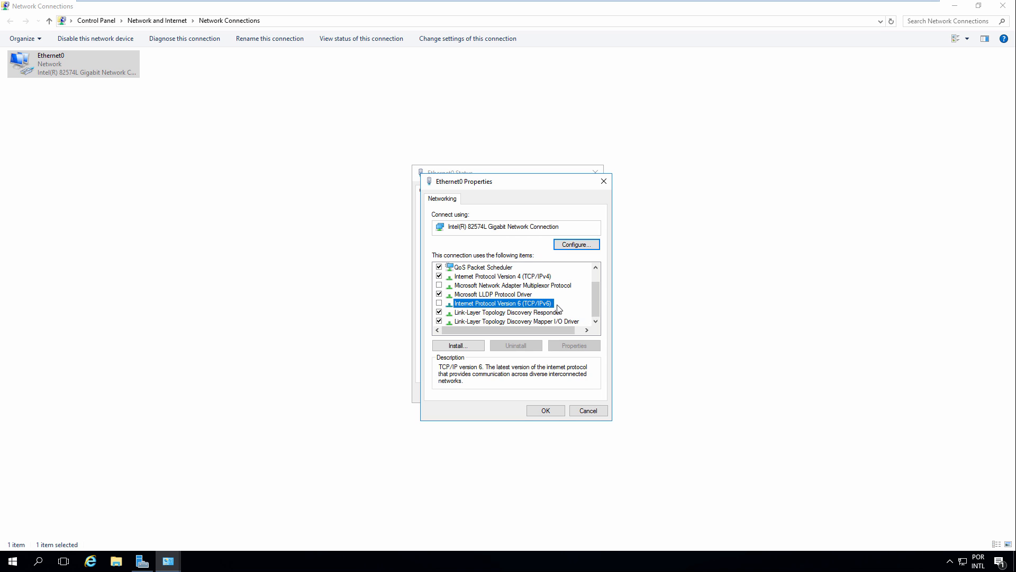
{"action": "left_click", "coordinate": [550, 411]}
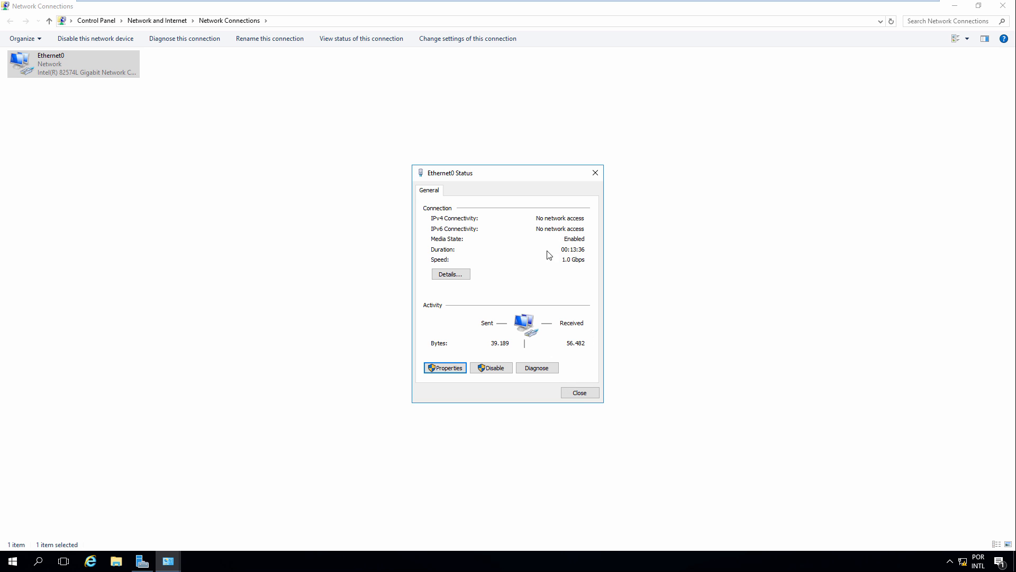
Verify Ethernet0 shows static 10.0.0.10, gateway 10.0.0.2, DNS 10.0.0.10, then close its dialogs
{"action": "left_click", "coordinate": [459, 275]}
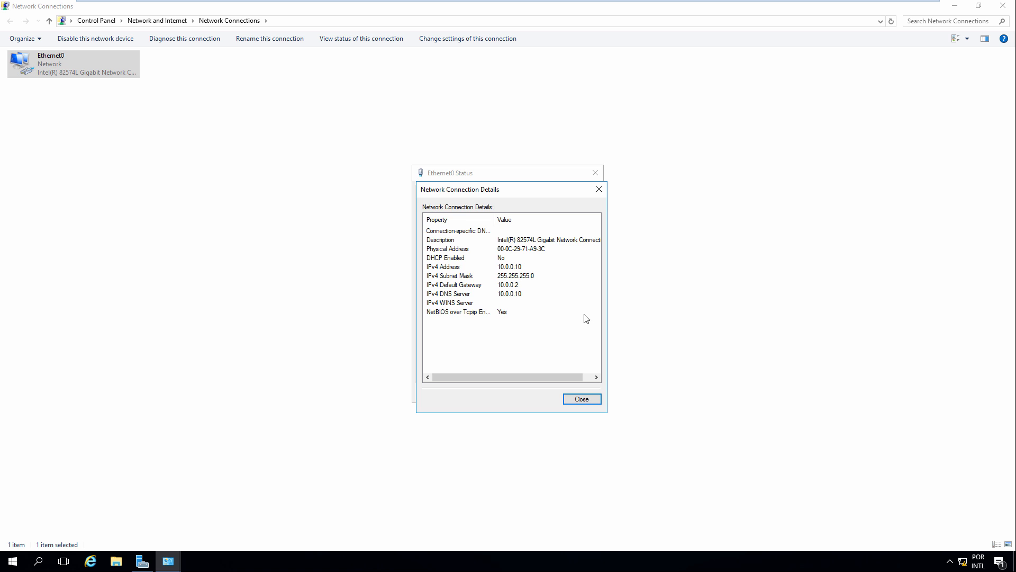
{"action": "left_click", "coordinate": [582, 399]}
{"action": "left_click", "coordinate": [580, 394]}
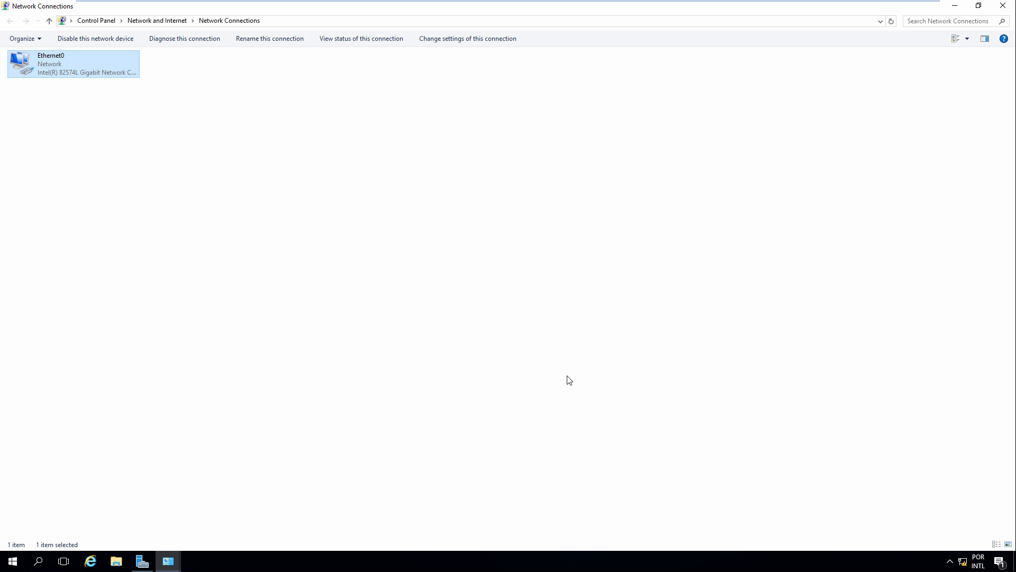
{"action": "left_click", "coordinate": [569, 380]}
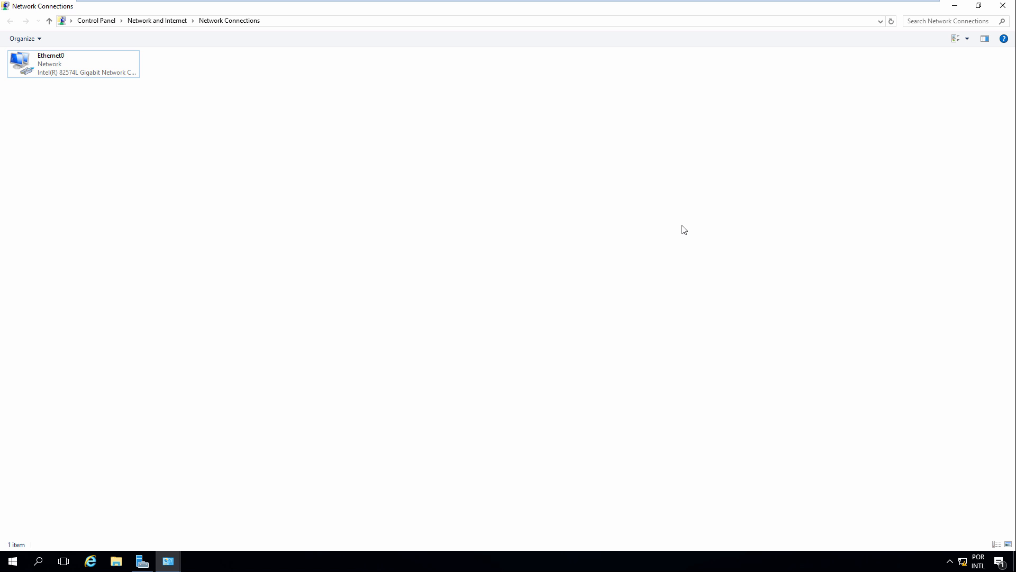
Close Network Connections and the System window, then show Server Manager's Local Server page
{"action": "left_click", "coordinate": [1003, 6]}
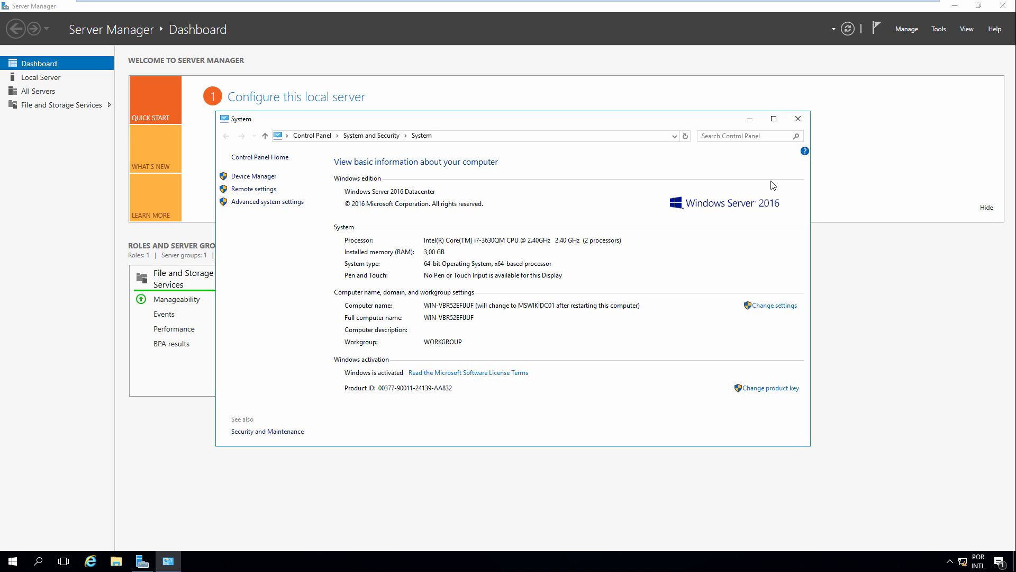
{"action": "left_click", "coordinate": [799, 119]}
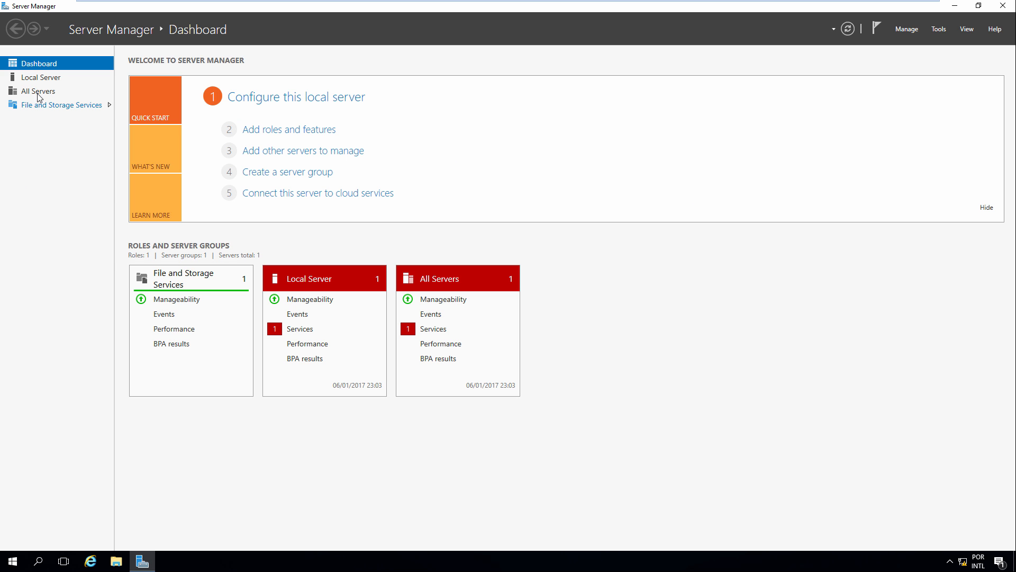
{"action": "left_click", "coordinate": [43, 80]}
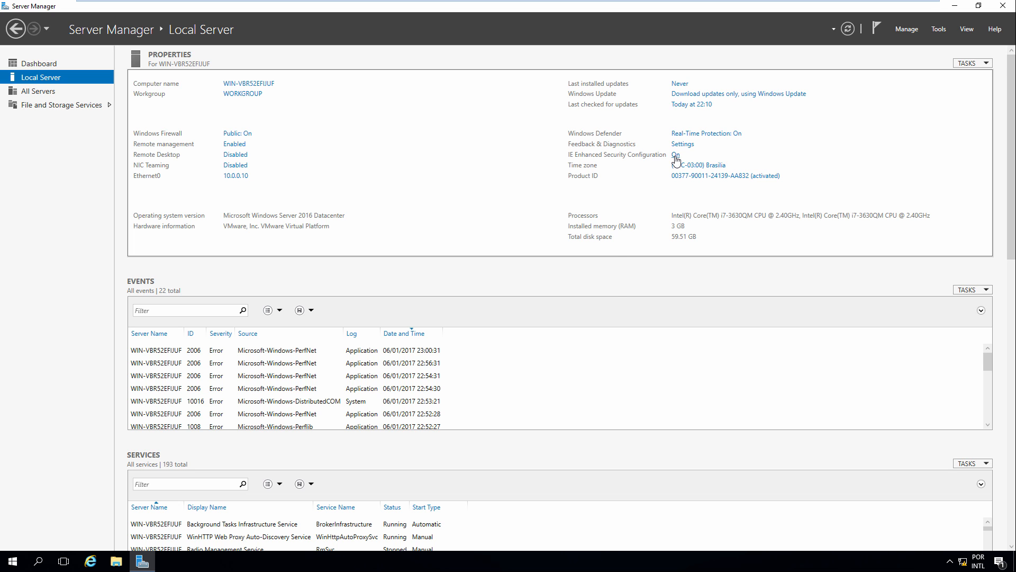
Set IE Enhanced Security Configuration to Off for Administrators and Users, then refresh Local Server
{"action": "left_click", "coordinate": [676, 155]}
{"action": "left_click", "coordinate": [439, 266]}
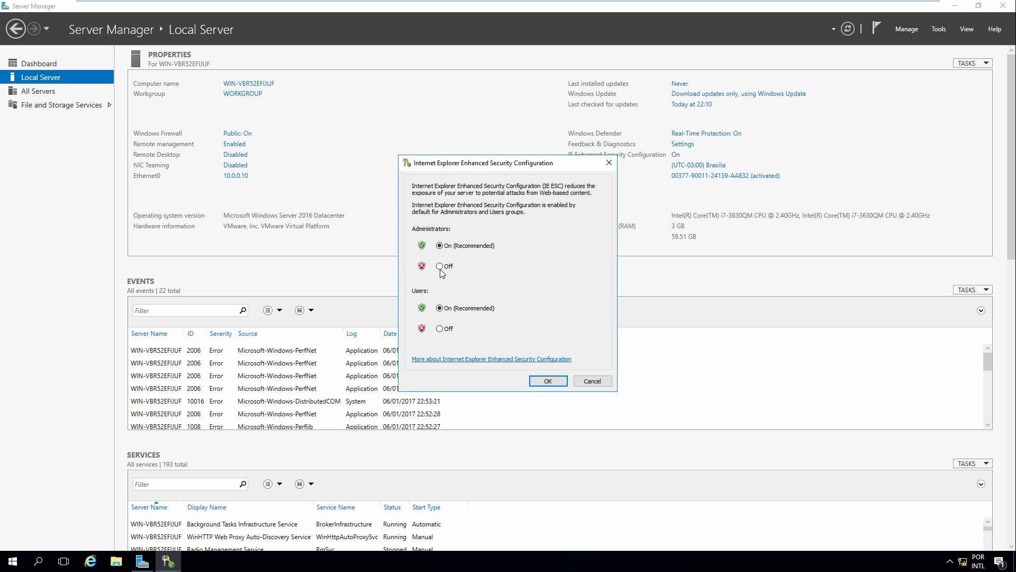
{"action": "left_click", "coordinate": [441, 329]}
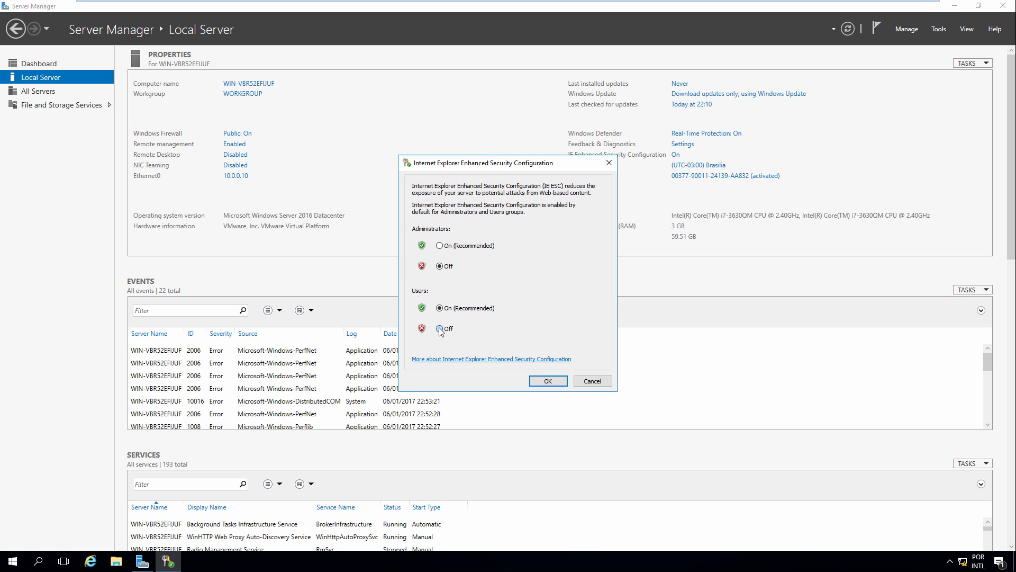
{"action": "left_click", "coordinate": [548, 382]}
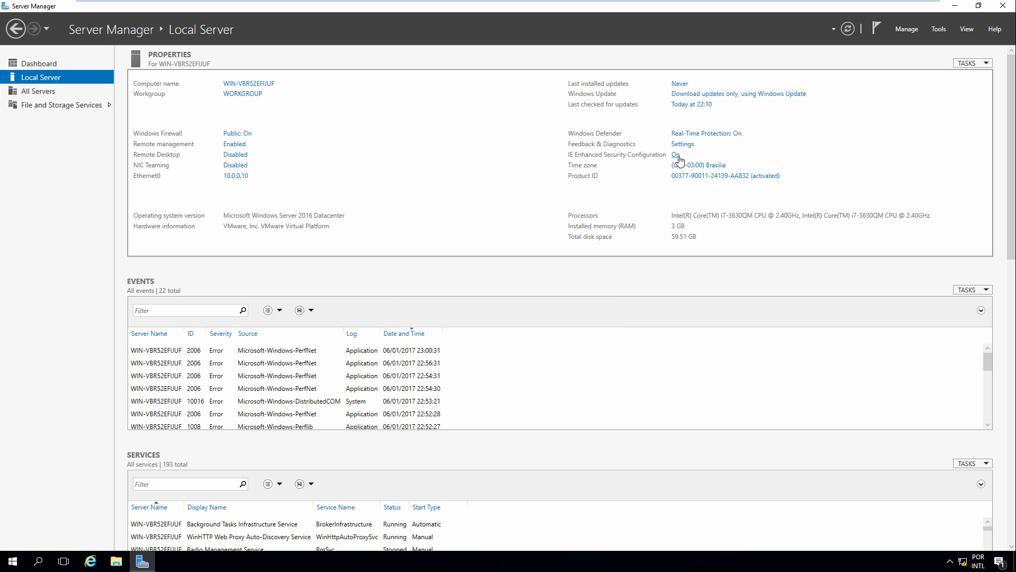
{"action": "left_click", "coordinate": [848, 30]}
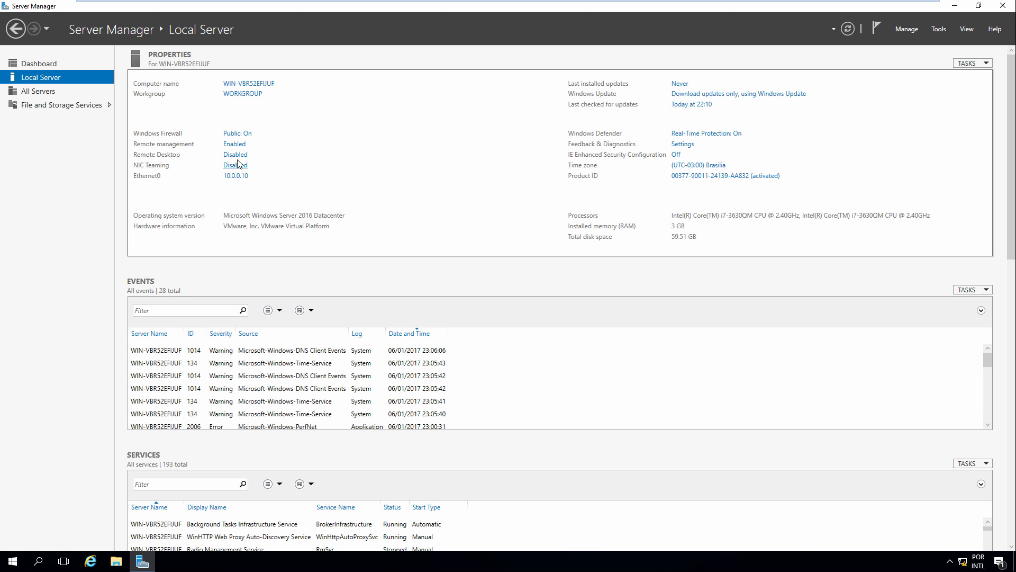
Enable Allow remote connections with Network Level Authentication, apply it, and close Server Manager
{"action": "left_click", "coordinate": [235, 154]}
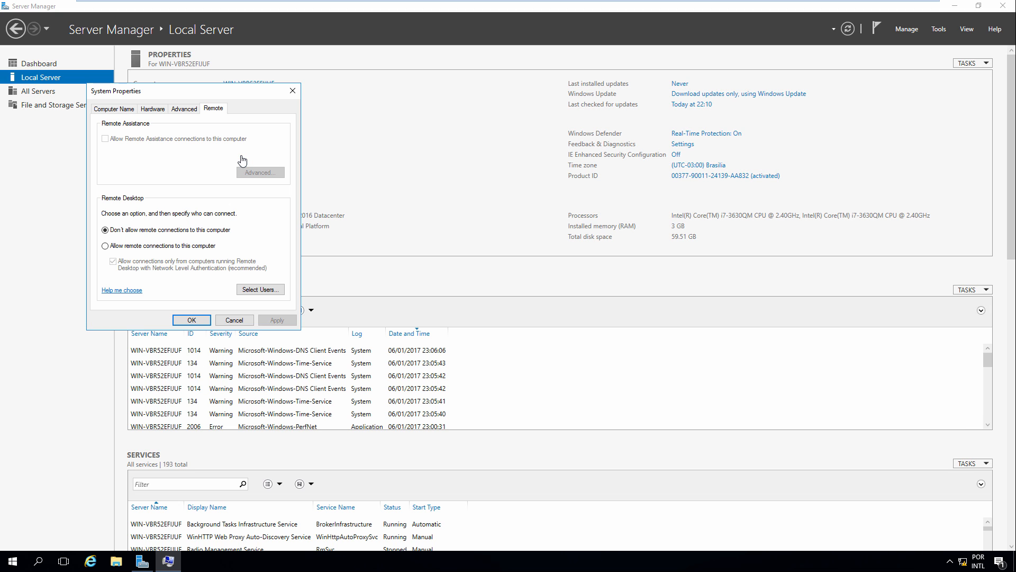
{"action": "left_click", "coordinate": [142, 249]}
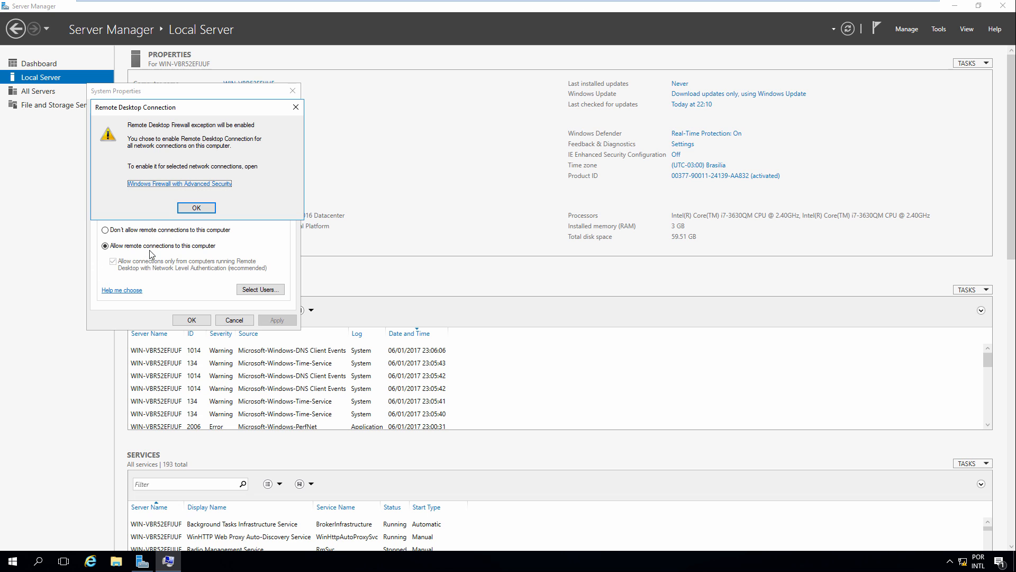
{"action": "left_click", "coordinate": [196, 208]}
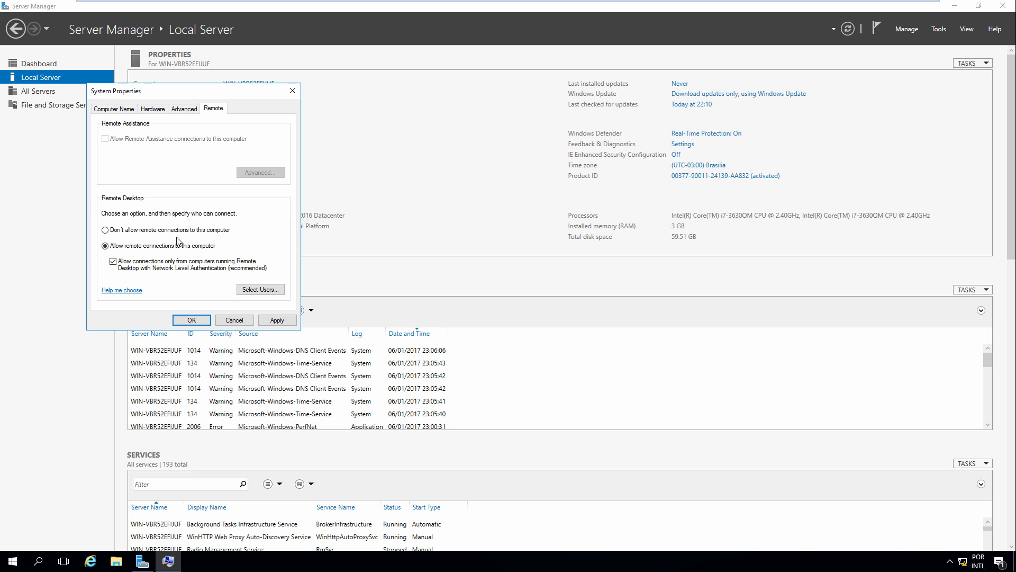
{"action": "left_click", "coordinate": [259, 292]}
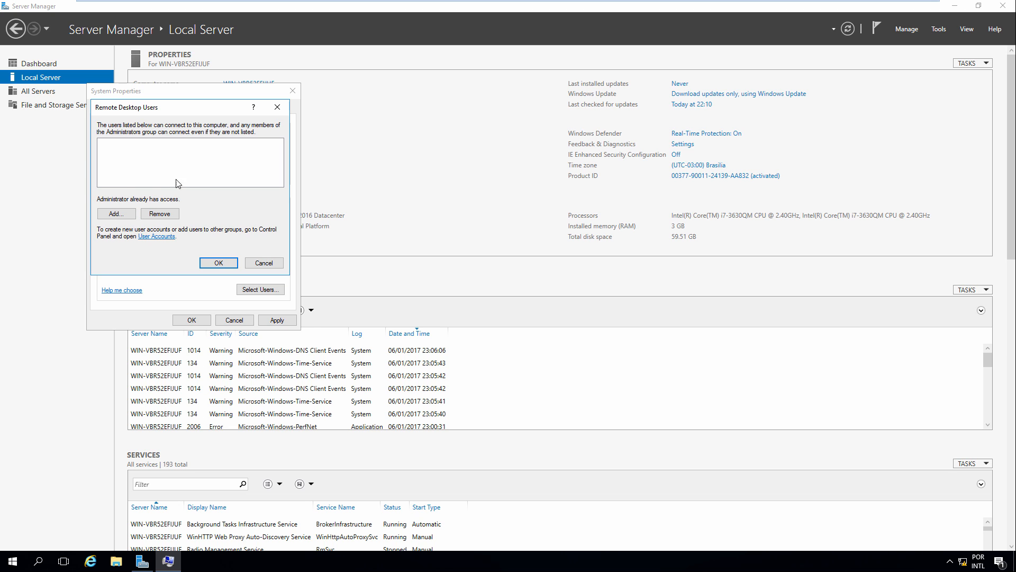
{"action": "left_click", "coordinate": [218, 263]}
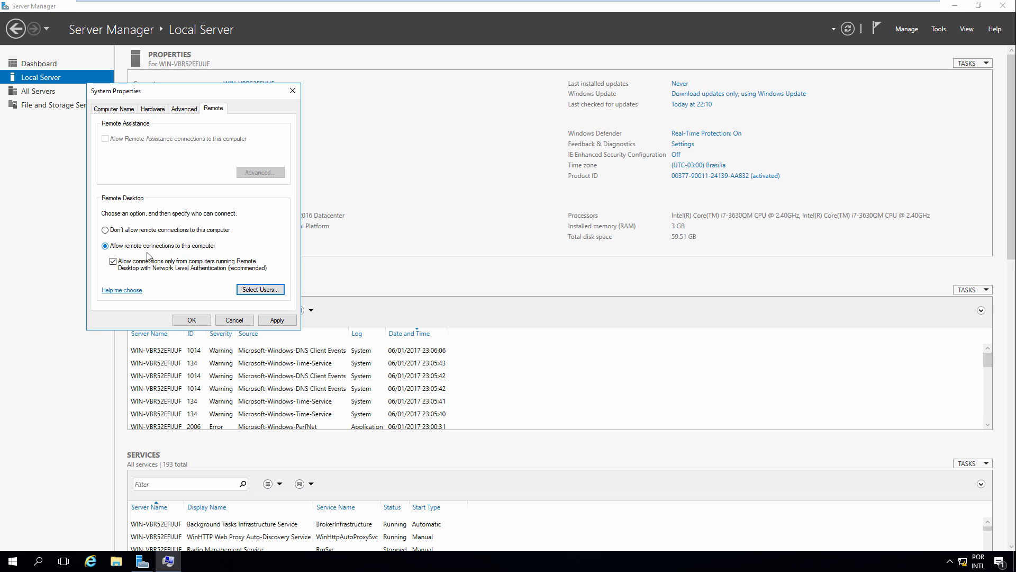
{"action": "left_click", "coordinate": [242, 290]}
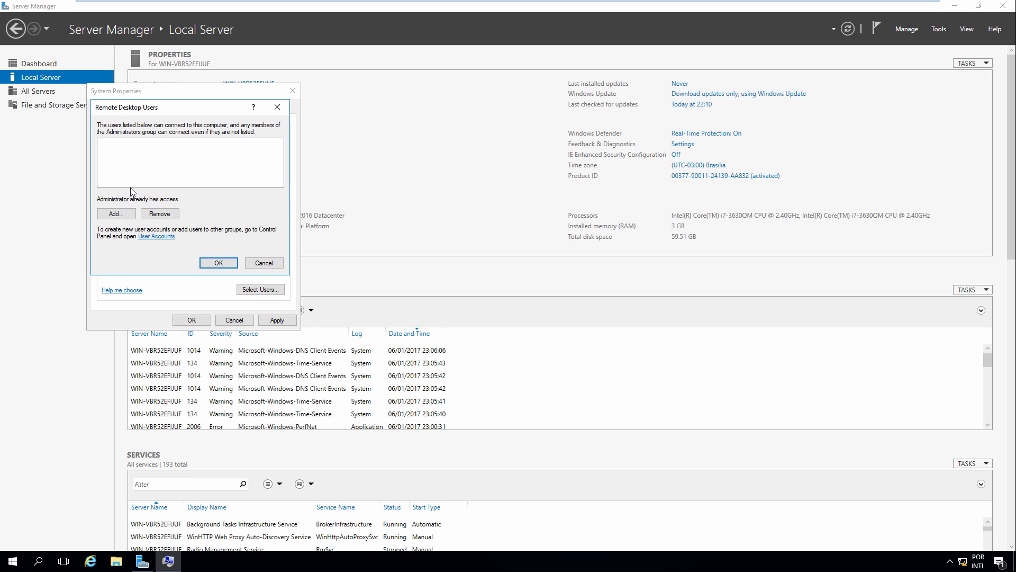
{"action": "left_click", "coordinate": [216, 264]}
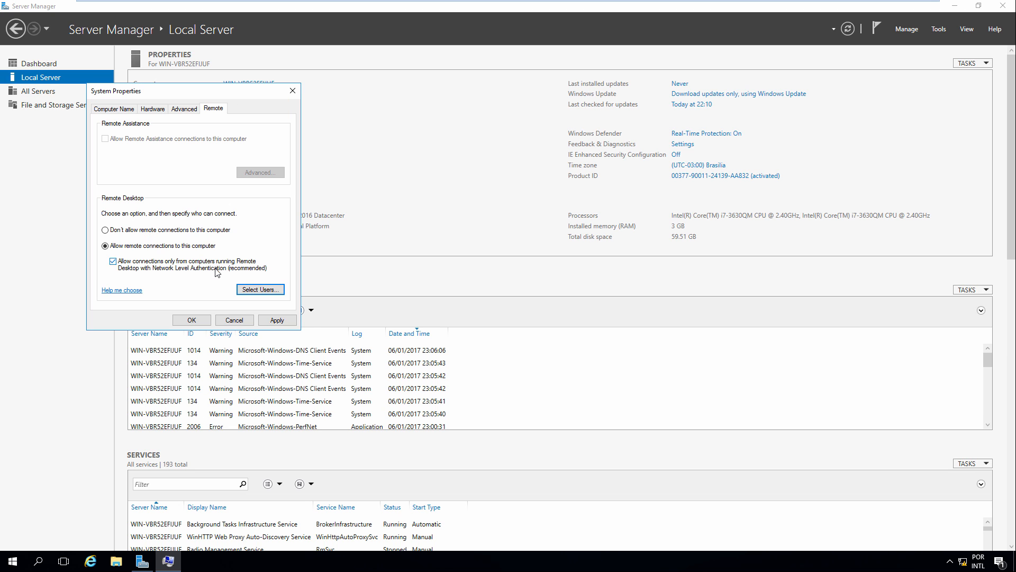
{"action": "left_click", "coordinate": [272, 320]}
{"action": "left_click", "coordinate": [202, 319]}
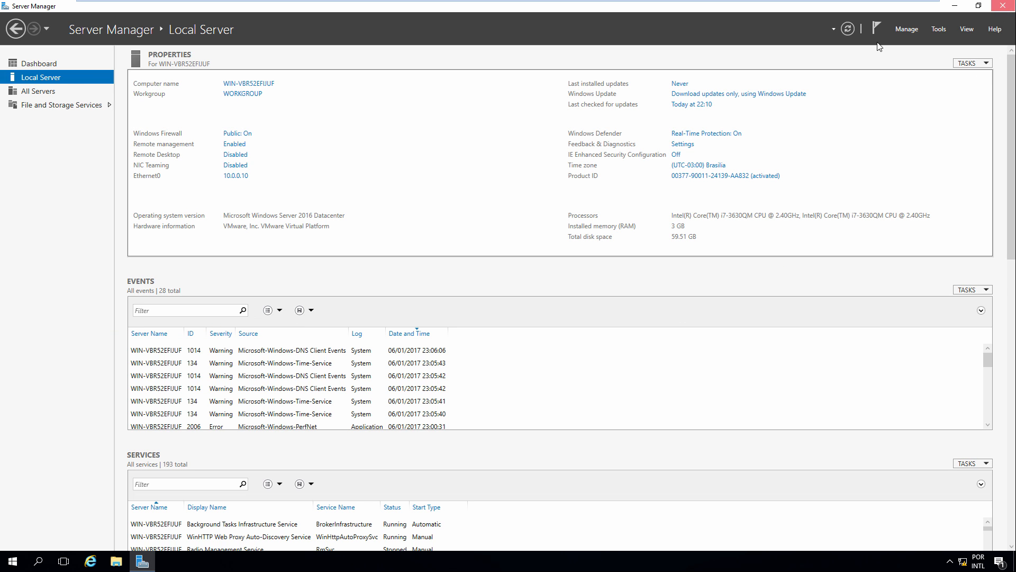
{"action": "left_click", "coordinate": [1002, 6]}
Restart the server from the Start menu's Power options
{"action": "left_click", "coordinate": [13, 562]}
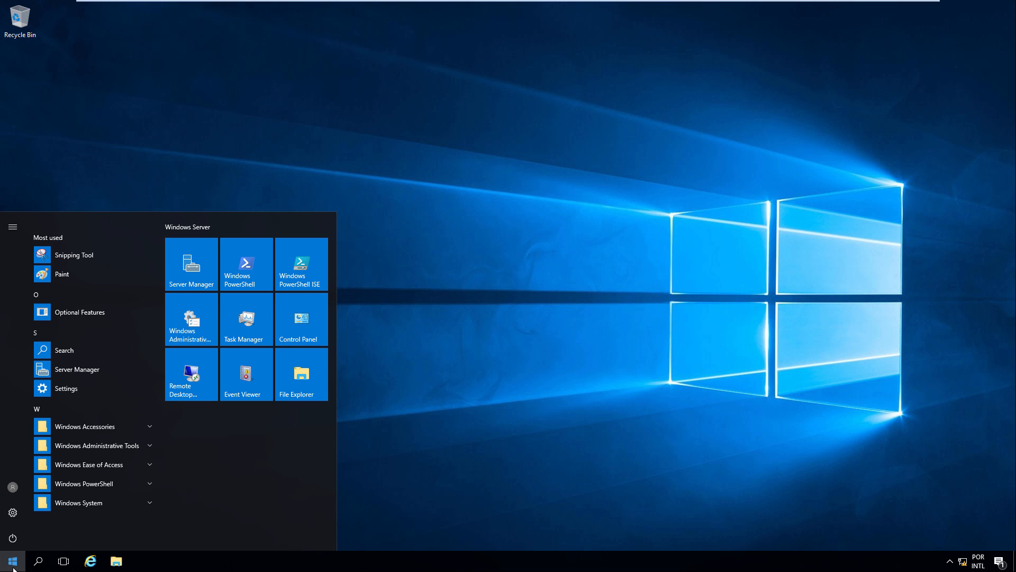
{"action": "left_click", "coordinate": [13, 538]}
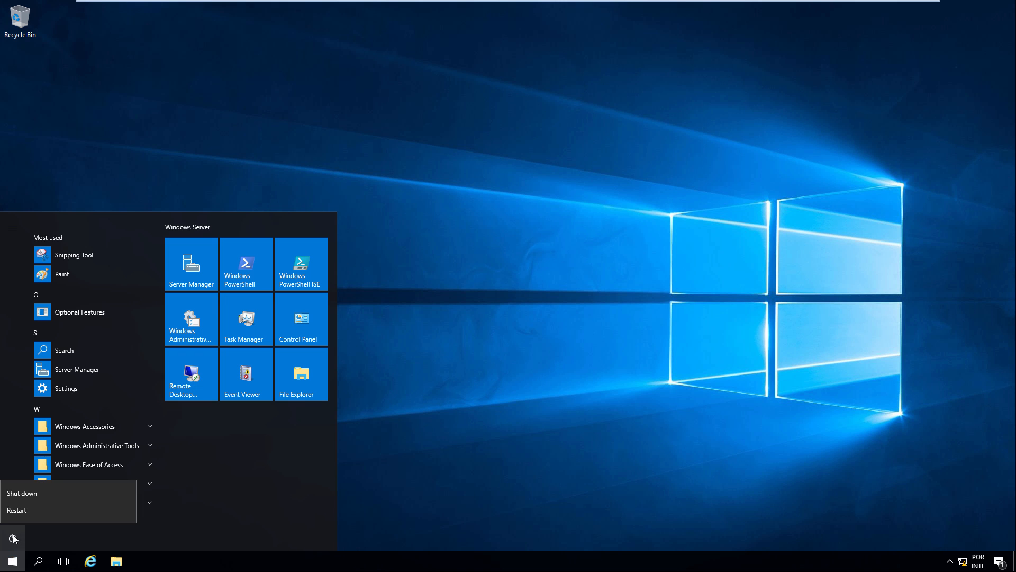
{"action": "left_click", "coordinate": [78, 510]}
{"action": "left_click", "coordinate": [156, 506]}
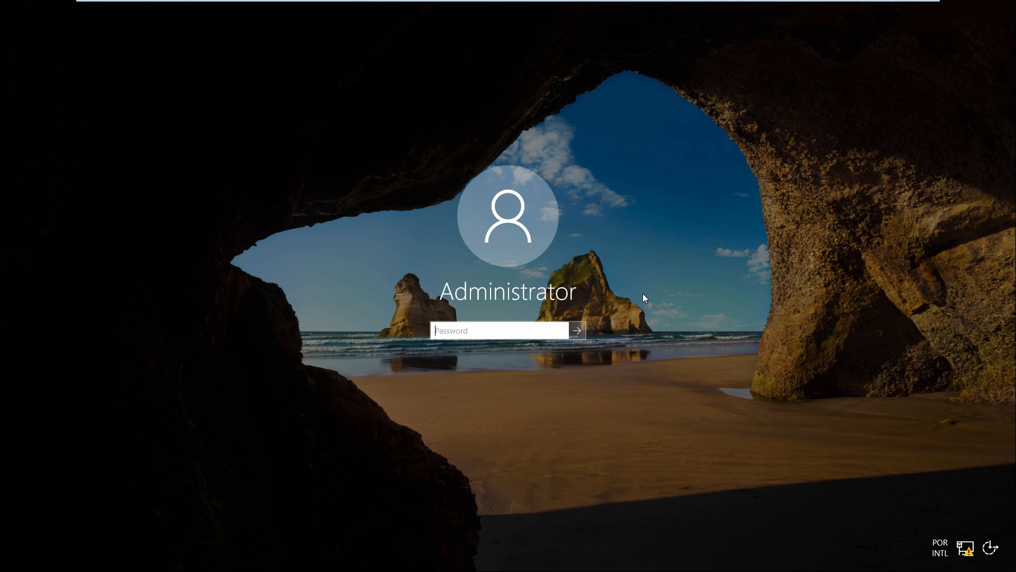
Sign back in as Administrator, retyping the account password after a failed first attempt
{"action": "type", "text": "********"}
{"action": "key", "text": "Return"}
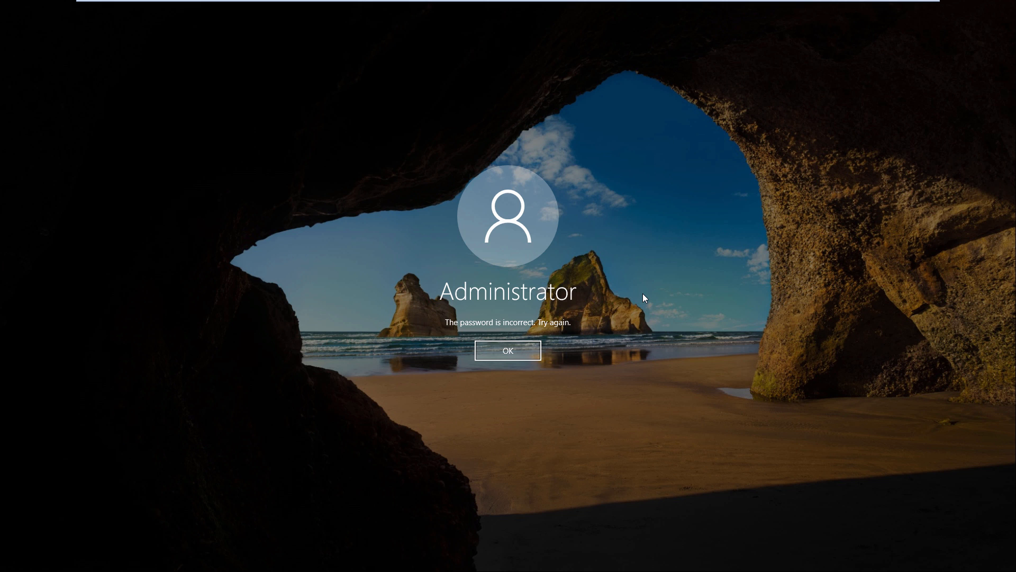
{"action": "key", "text": "Return"}
{"action": "type", "text": "**"}
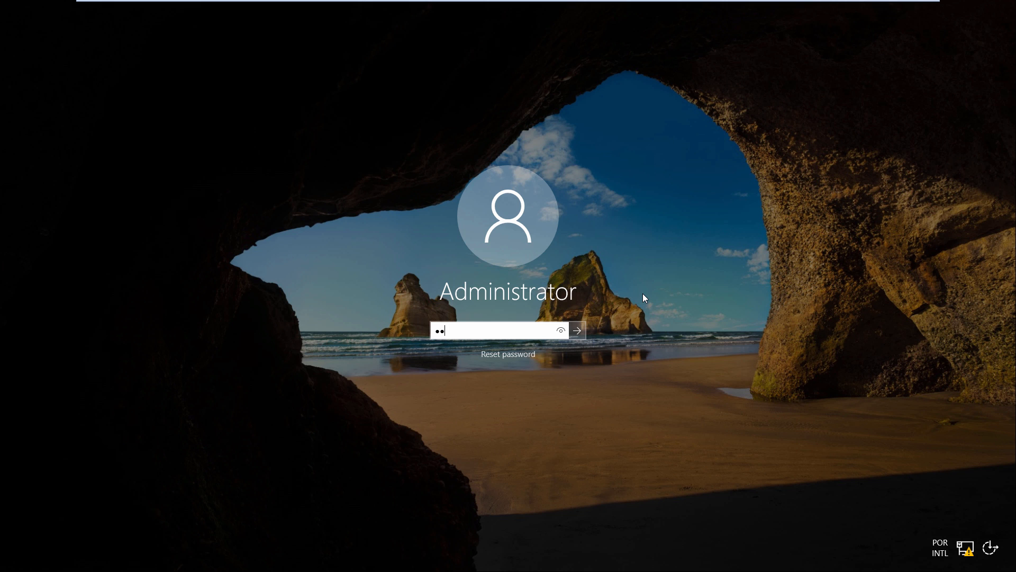
{"action": "type", "text": "******"}
{"action": "key", "text": "Return"}
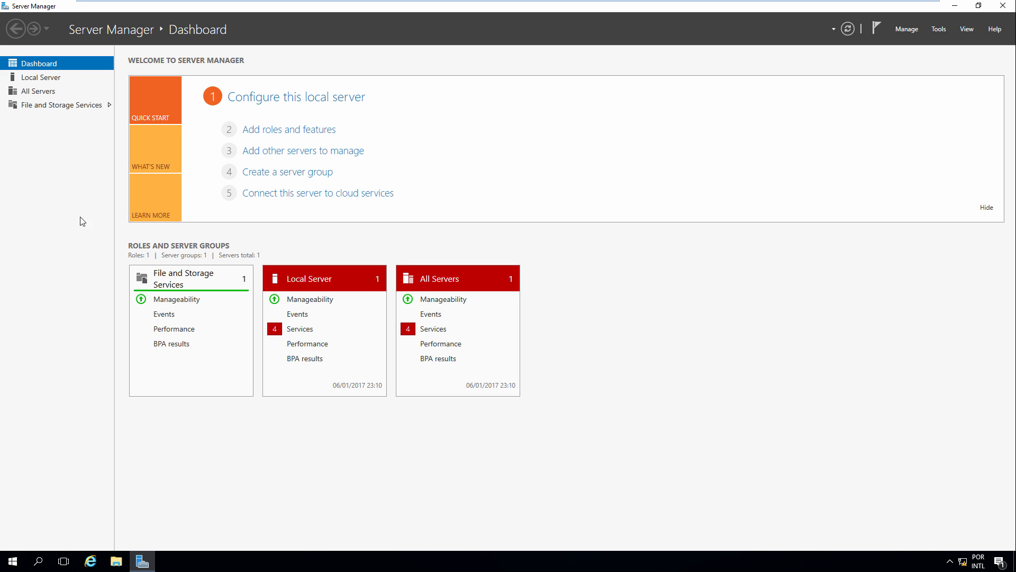
Check the Local Server page and System window, confirming computer name MSWIKIDC01 in WORKGROUP
{"action": "left_click", "coordinate": [47, 79]}
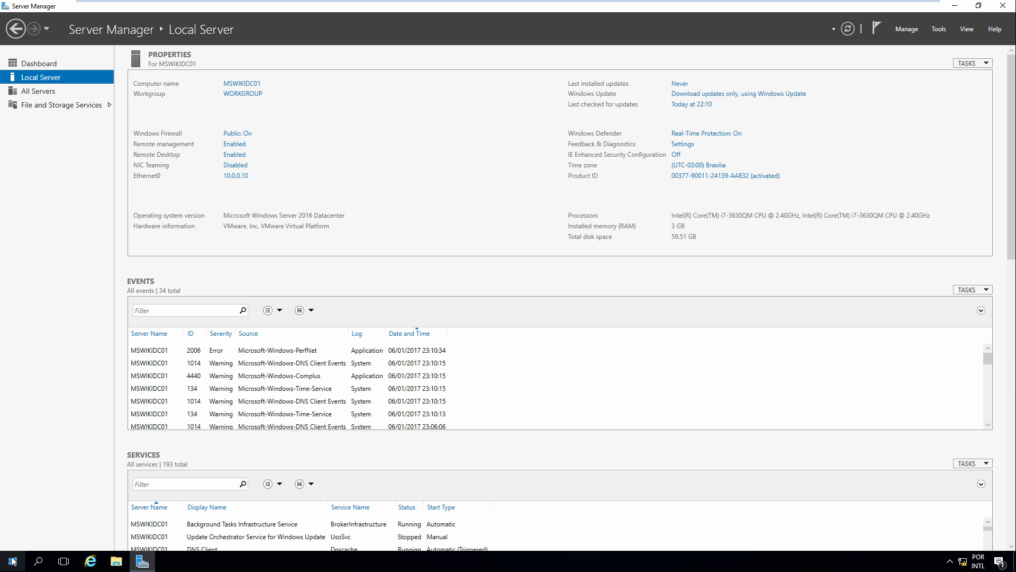
{"action": "left_click", "coordinate": [12, 561]}
{"action": "right_click", "coordinate": [12, 561]}
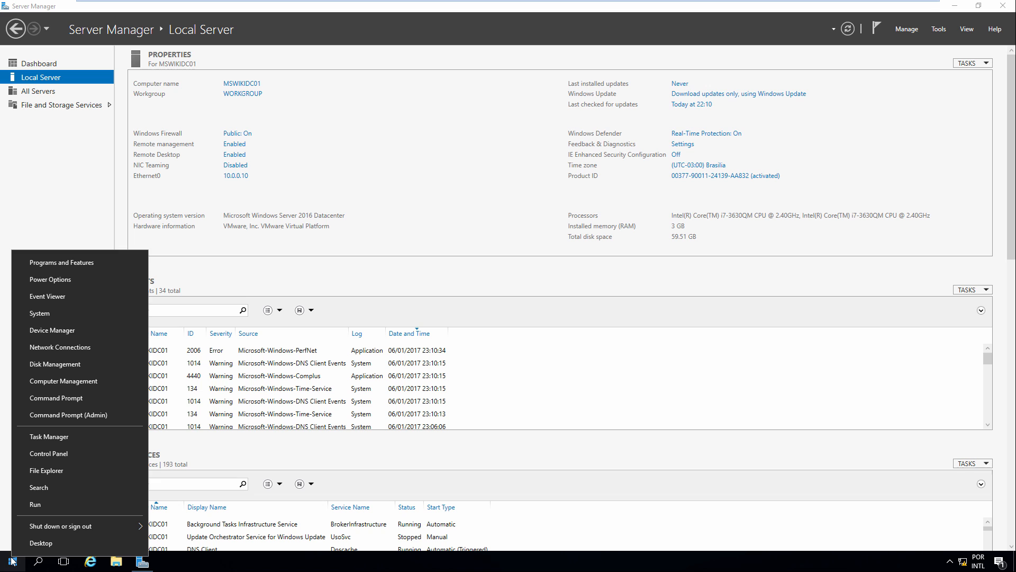
{"action": "left_click", "coordinate": [42, 313]}
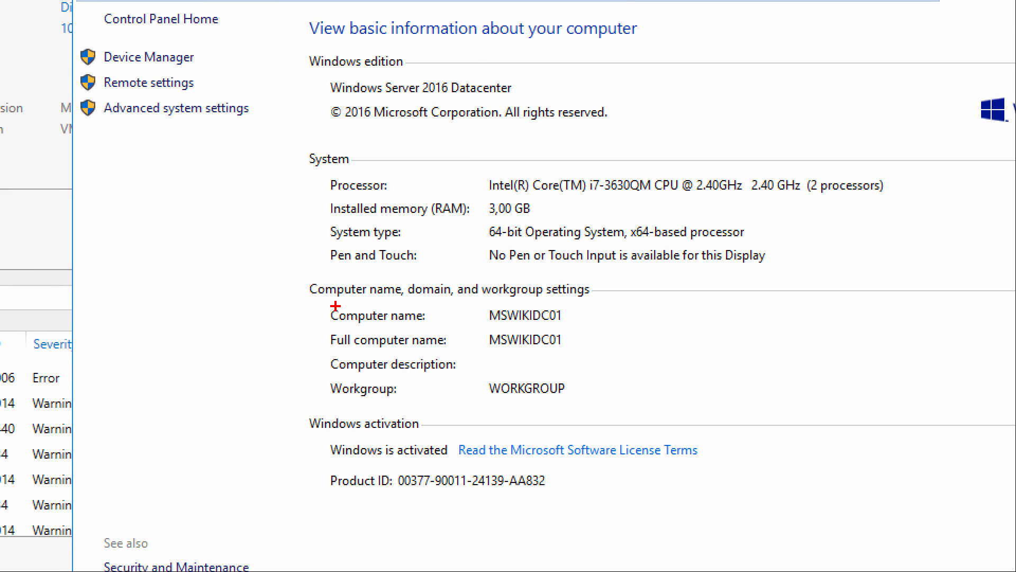
{"action": "left_click_drag", "start_coordinate": [320, 302], "coordinate": [575, 325]}
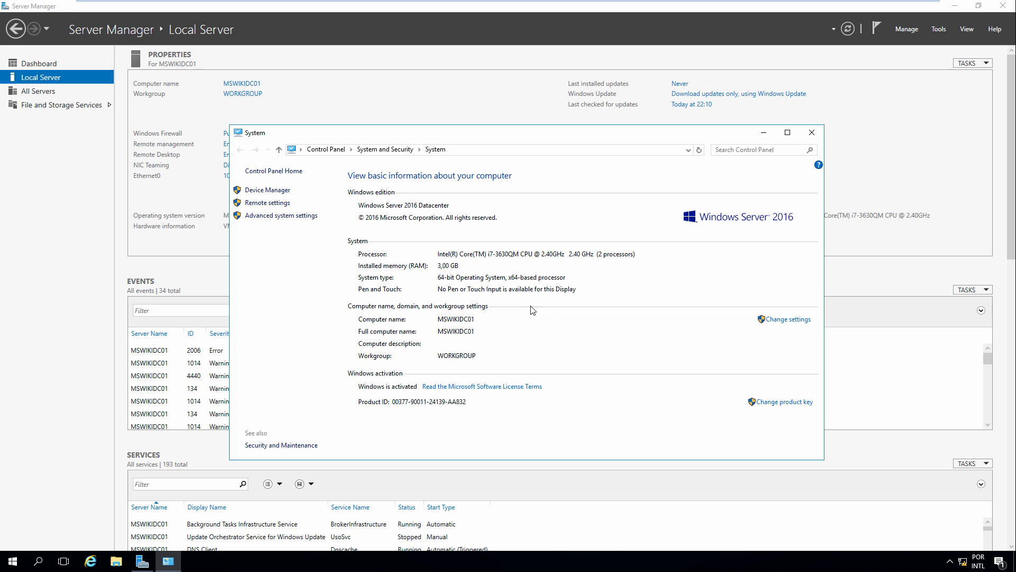
{"action": "left_click", "coordinate": [812, 133]}
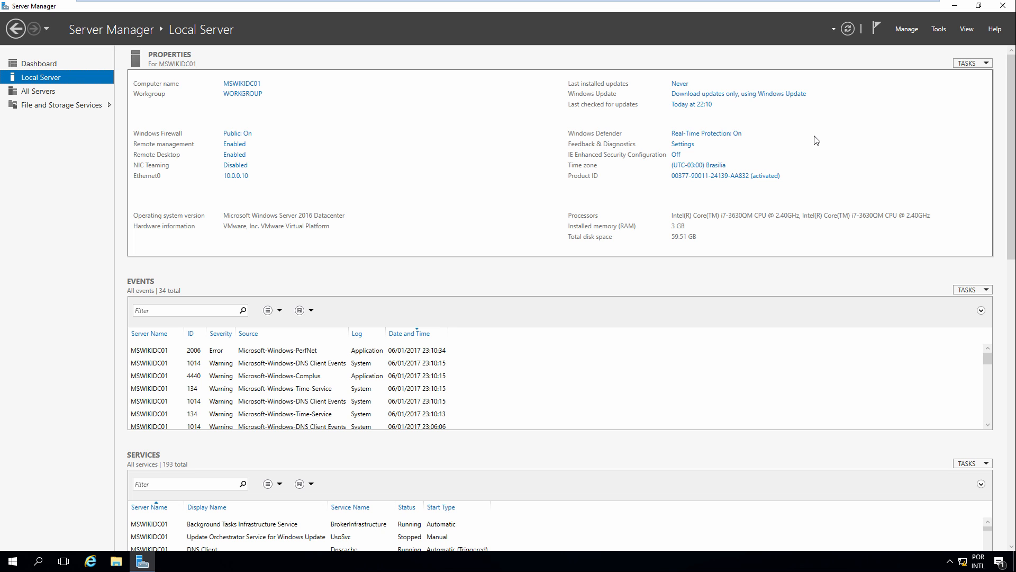
Install the Active Directory Domain Services role with management tools on MSWIKIDC01 via Add Roles and Features
{"action": "left_click", "coordinate": [101, 64]}
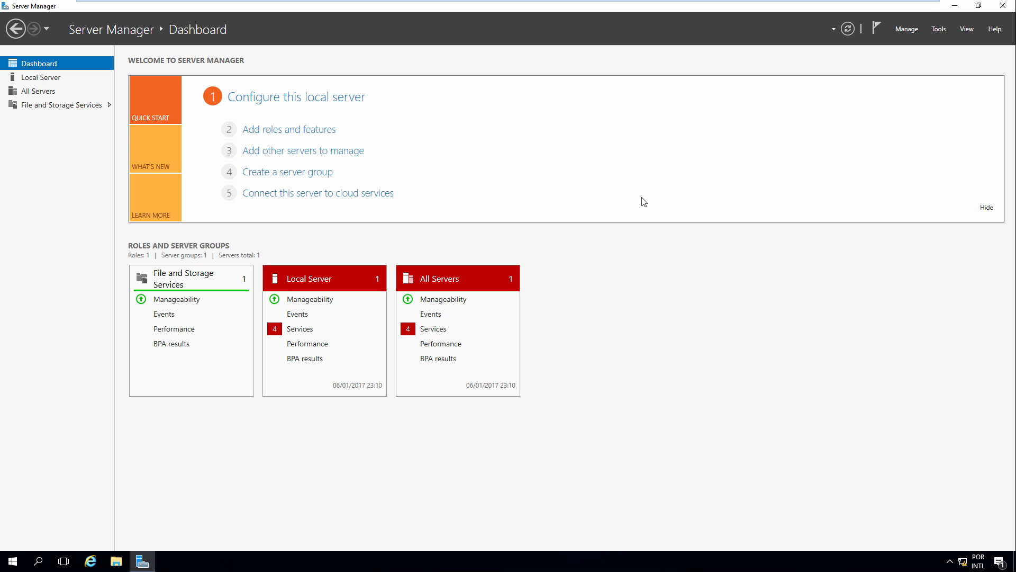
{"action": "left_click", "coordinate": [316, 136]}
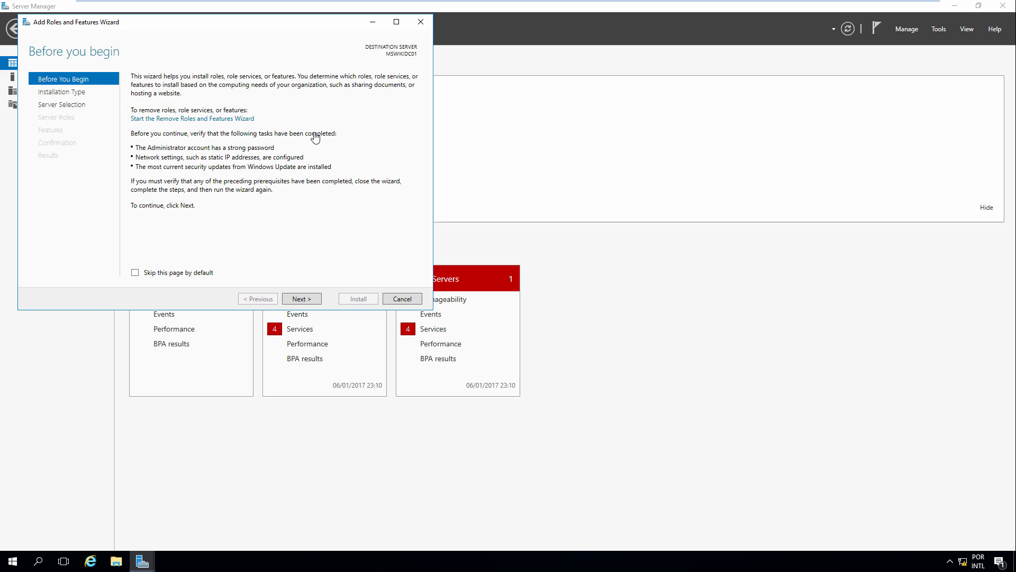
{"action": "left_click_drag", "start_coordinate": [312, 26], "coordinate": [423, 48]}
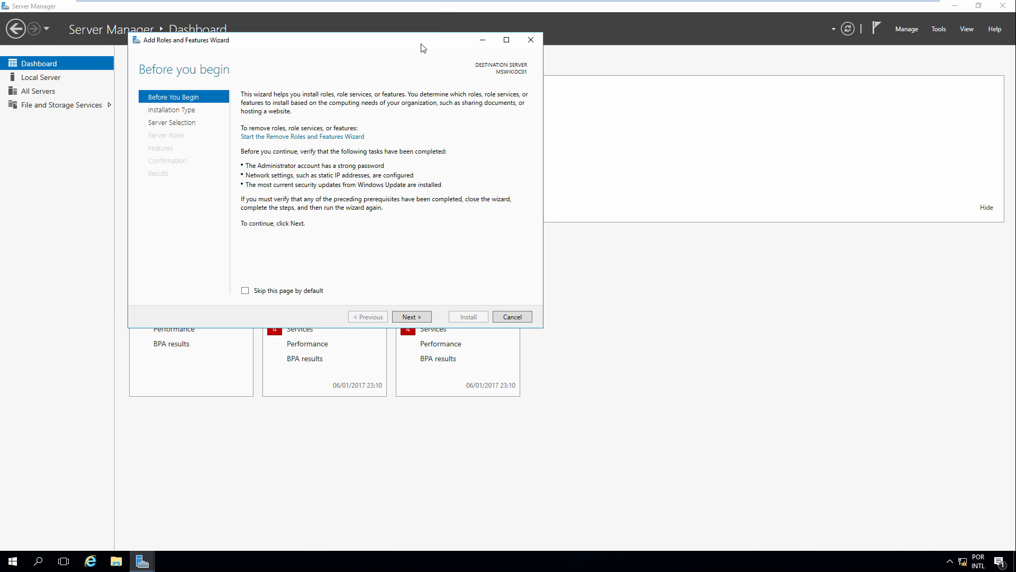
{"action": "left_click", "coordinate": [409, 316]}
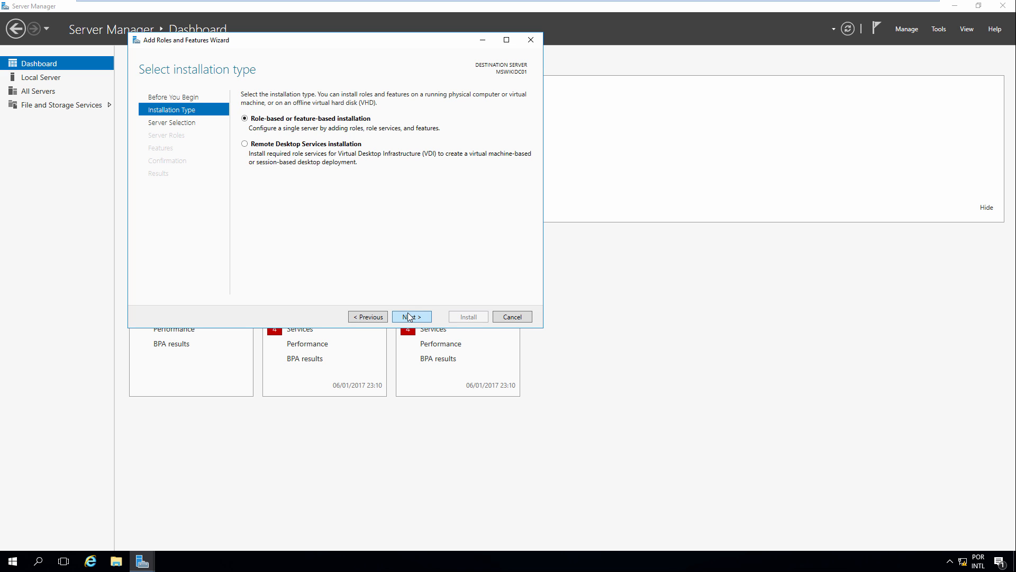
{"action": "left_click", "coordinate": [411, 318]}
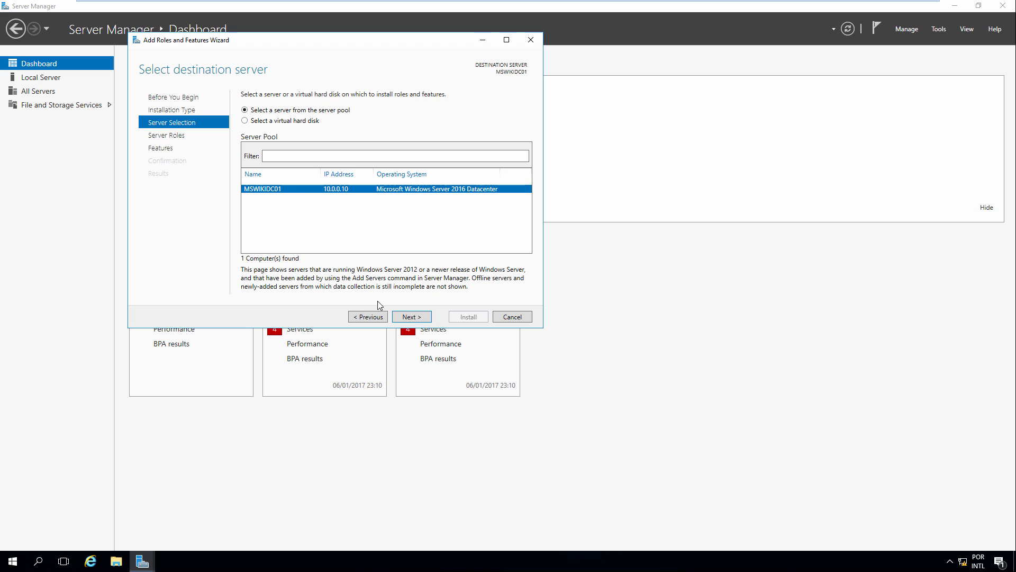
{"action": "left_click", "coordinate": [412, 317]}
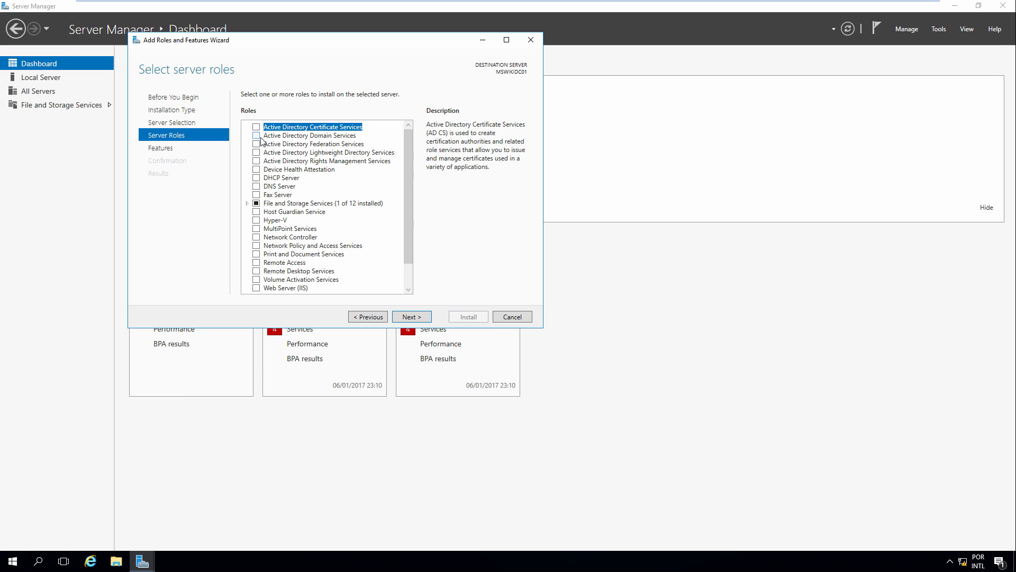
{"action": "left_click", "coordinate": [256, 136]}
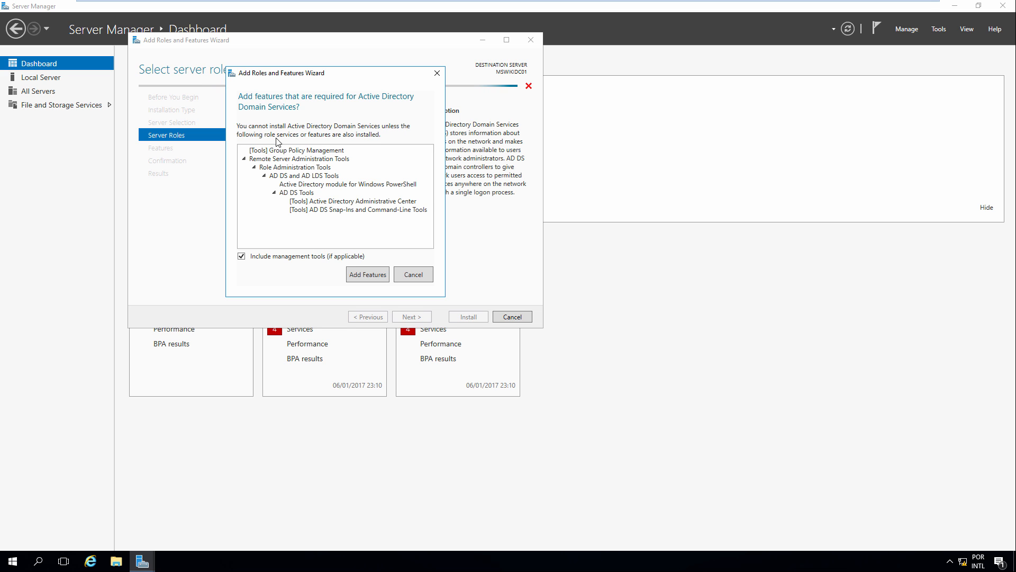
{"action": "left_click", "coordinate": [367, 274]}
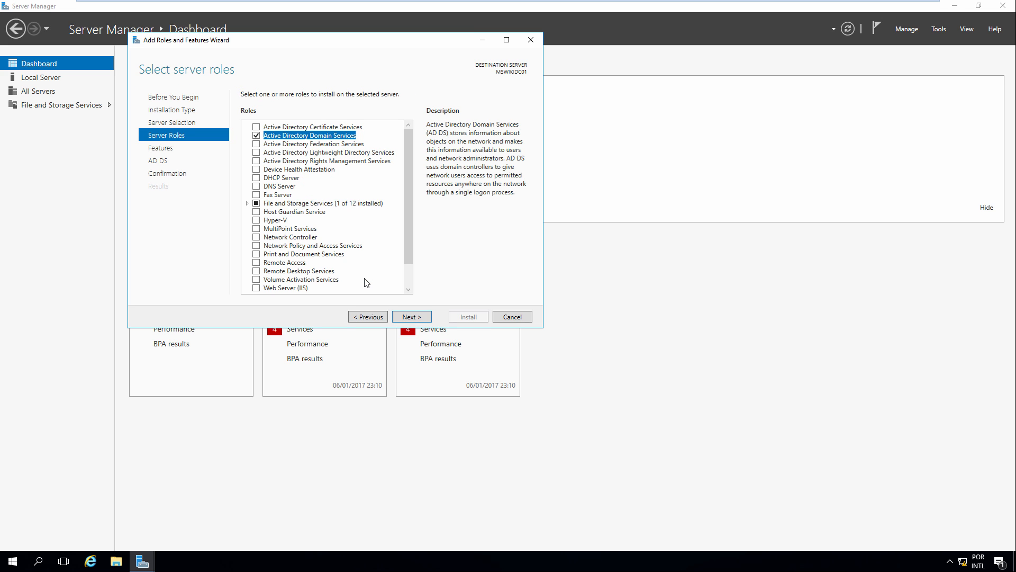
{"action": "left_click", "coordinate": [408, 319]}
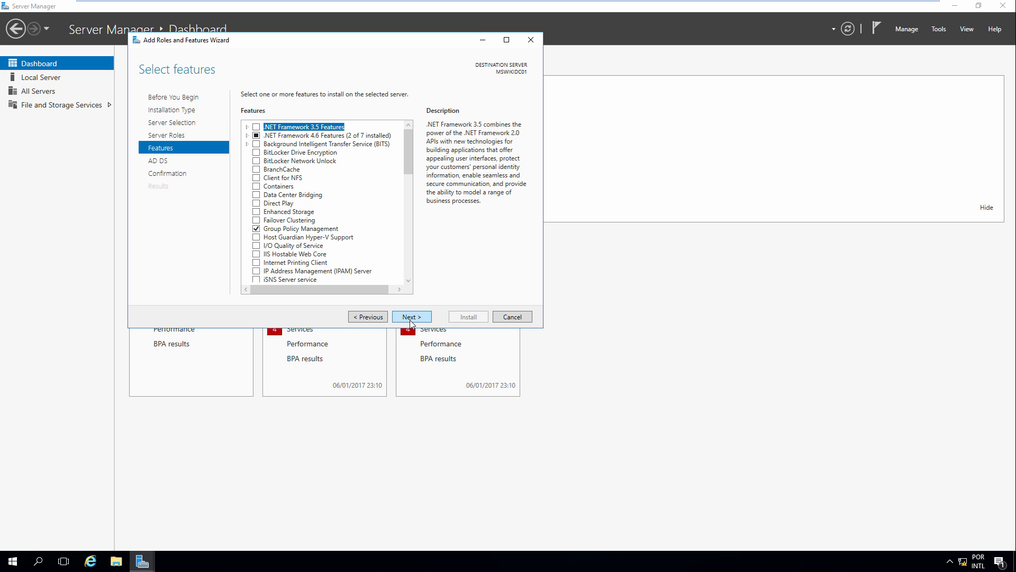
{"action": "left_click", "coordinate": [409, 319]}
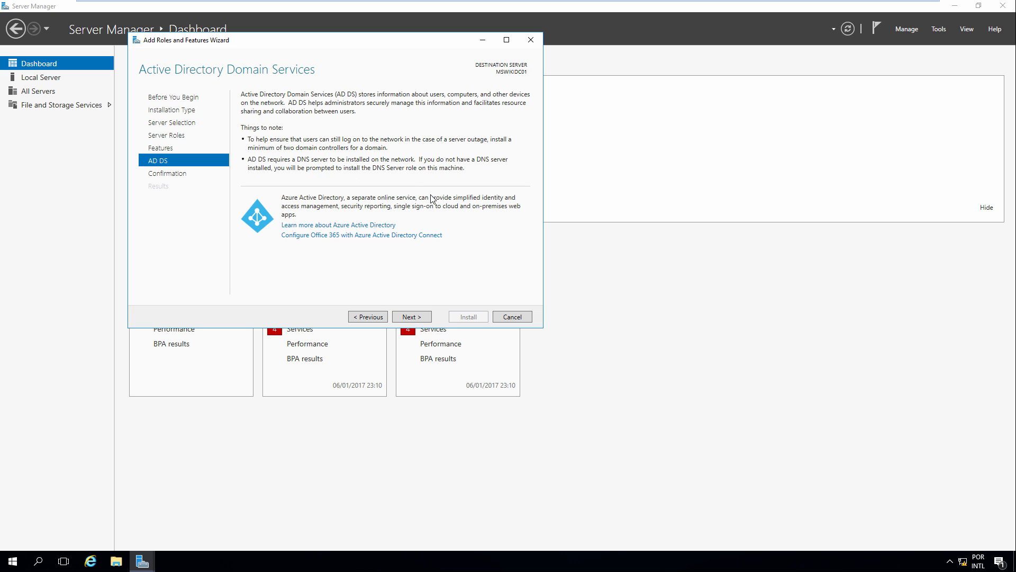
{"action": "left_click", "coordinate": [413, 318]}
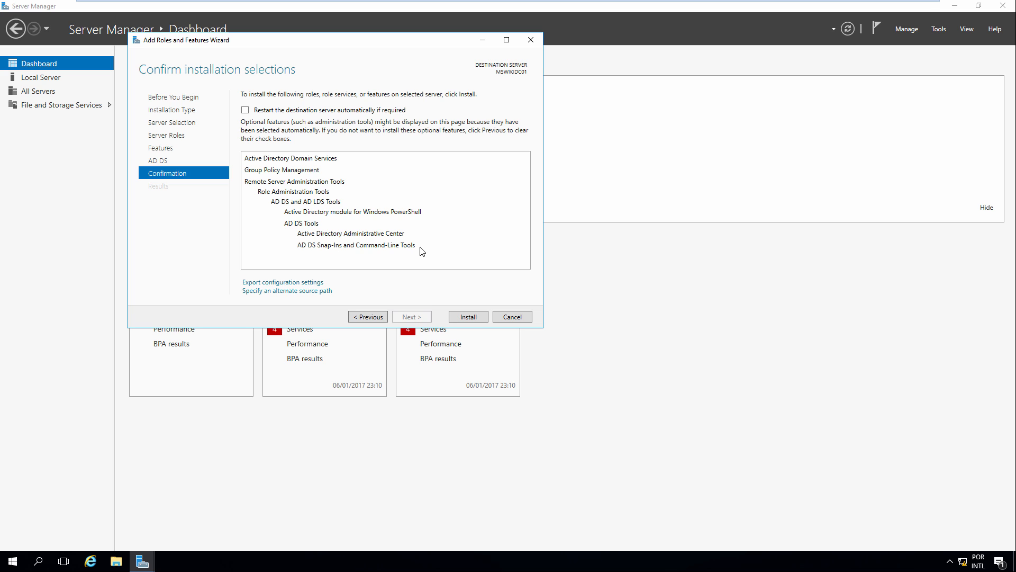
{"action": "left_click", "coordinate": [467, 318]}
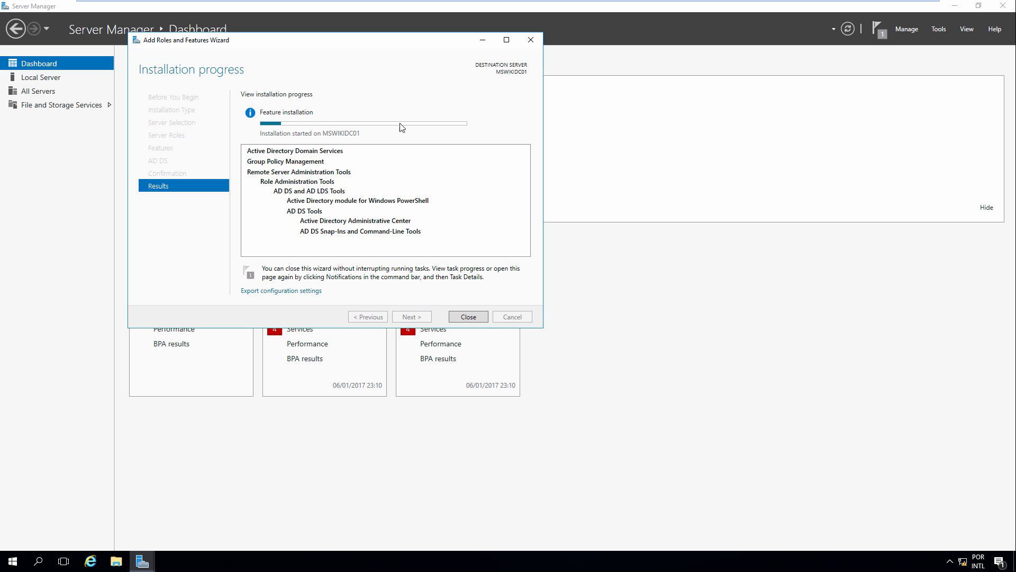
Close the wizard, check installation progress in notifications, and refresh the dashboard
{"action": "left_click", "coordinate": [461, 318]}
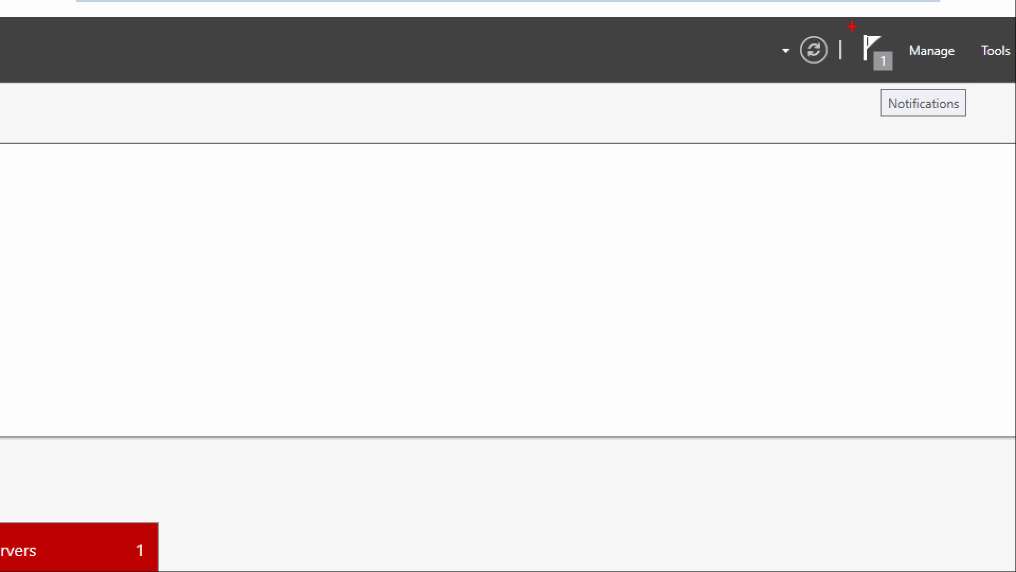
{"action": "left_click_drag", "start_coordinate": [852, 26], "coordinate": [906, 77]}
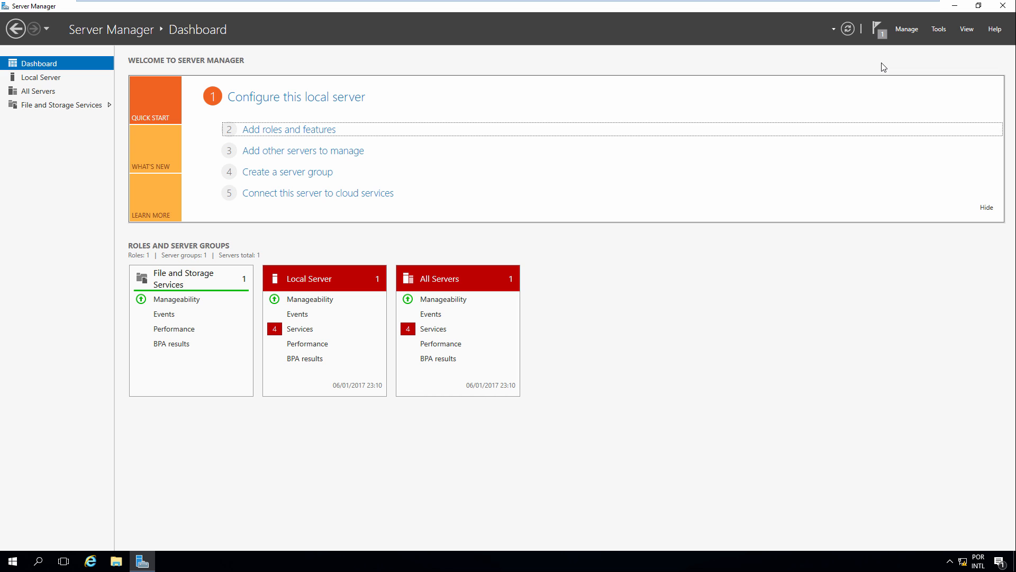
{"action": "left_click", "coordinate": [878, 30]}
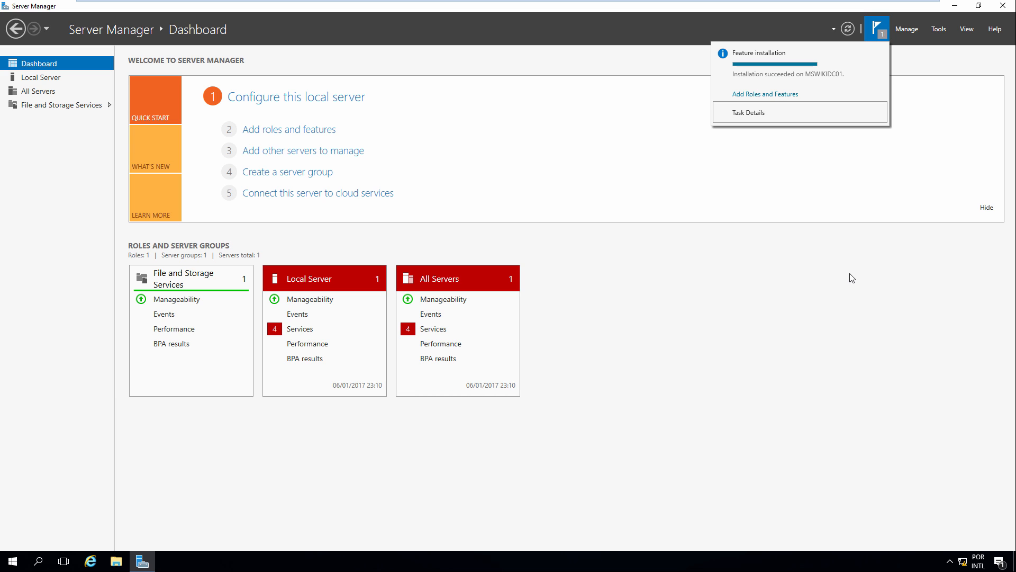
{"action": "left_click", "coordinate": [880, 263]}
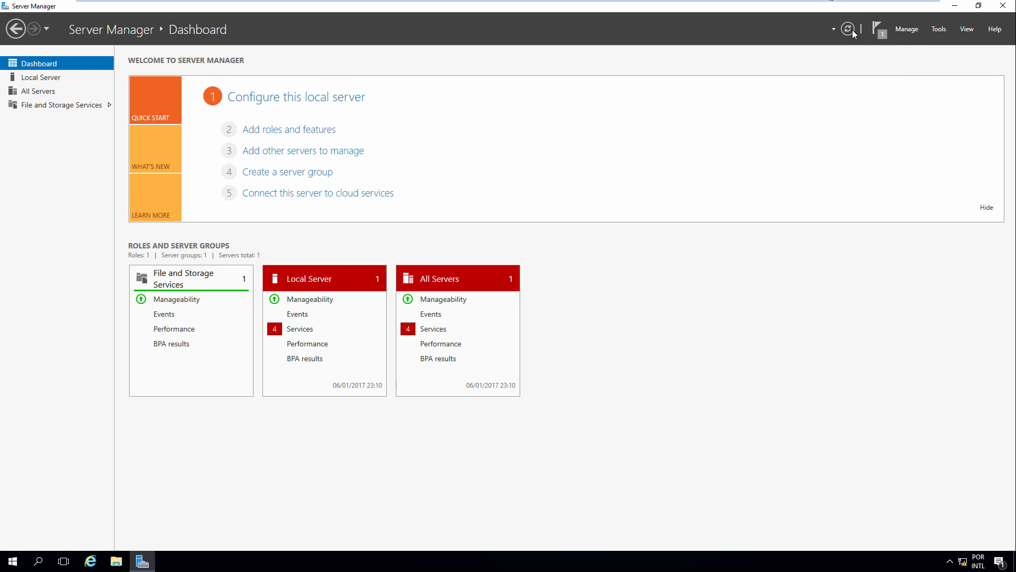
{"action": "left_click", "coordinate": [849, 30]}
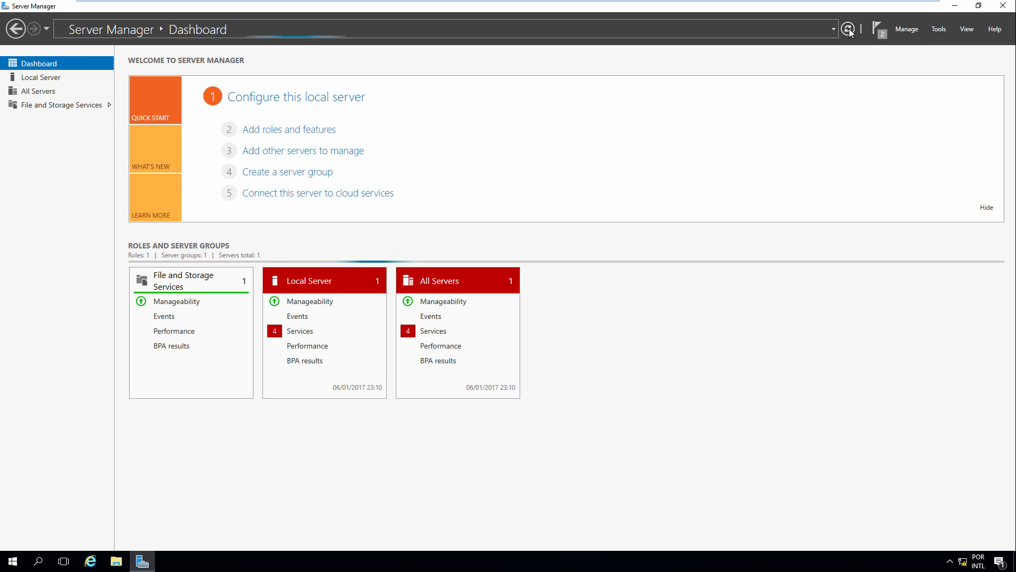
Review the pending post-deployment task to promote the server to a domain controller
{"action": "left_click", "coordinate": [878, 31]}
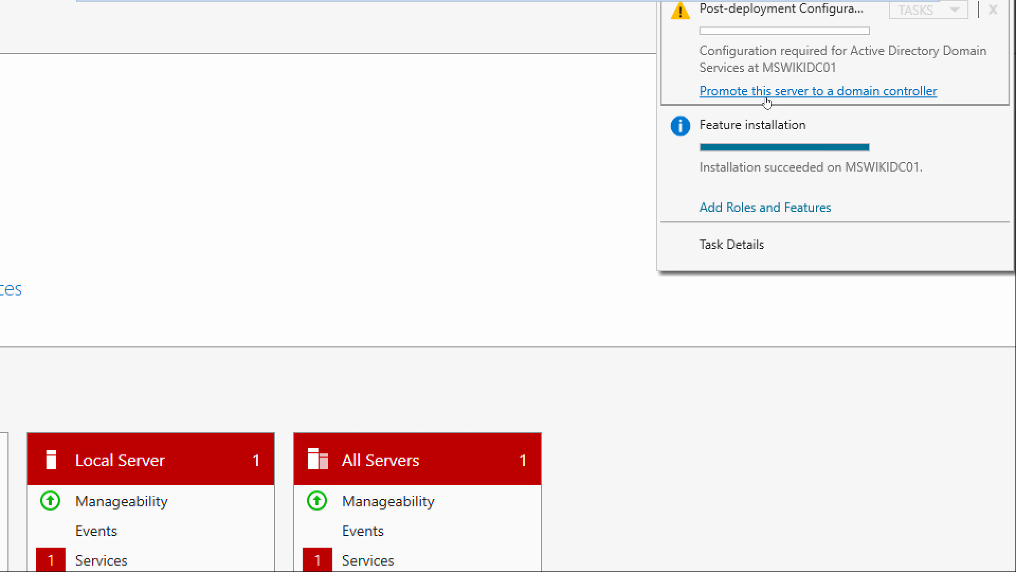
{"action": "mouse_move", "coordinate": [690, 78]}
{"action": "left_mouse_down"}
{"action": "mouse_move", "coordinate": [810, 103]}
{"action": "mouse_move", "coordinate": [945, 105]}
{"action": "left_mouse_up"}
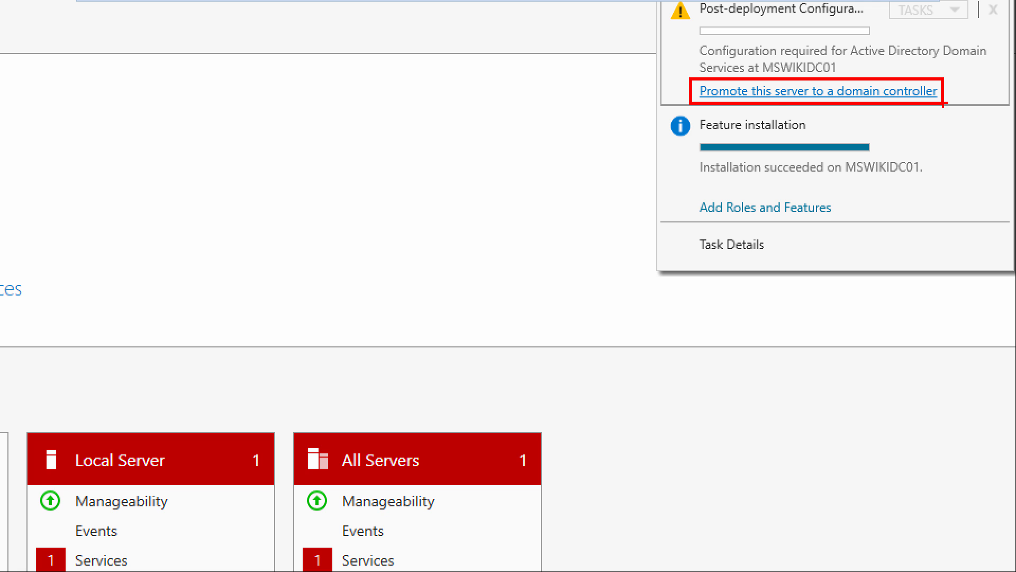
{"action": "key", "text": "Escape"}
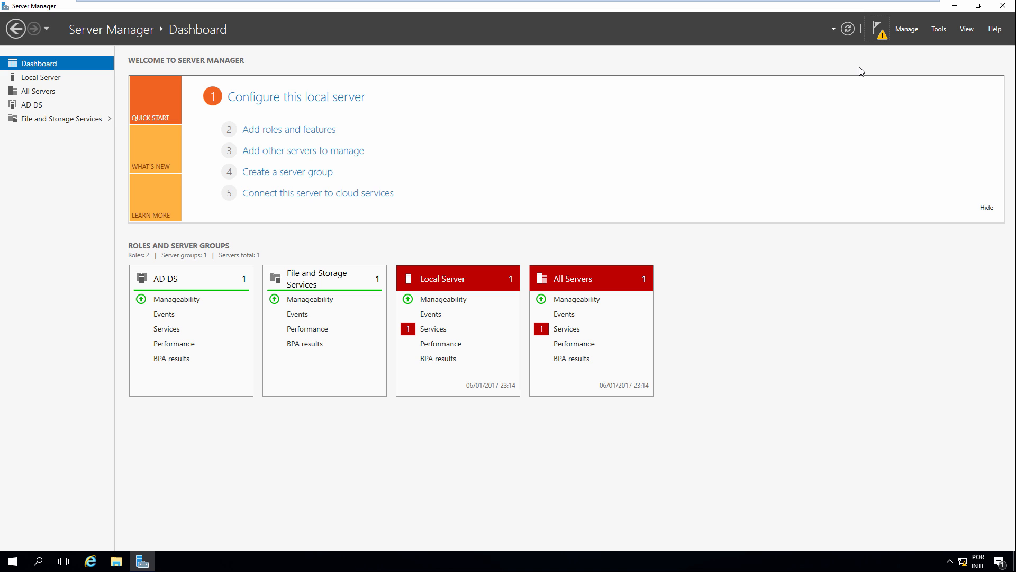
Run dcpromo and dismiss the notice that the AD DS wizard moved to Server Manager
{"action": "key", "text": "super+r"}
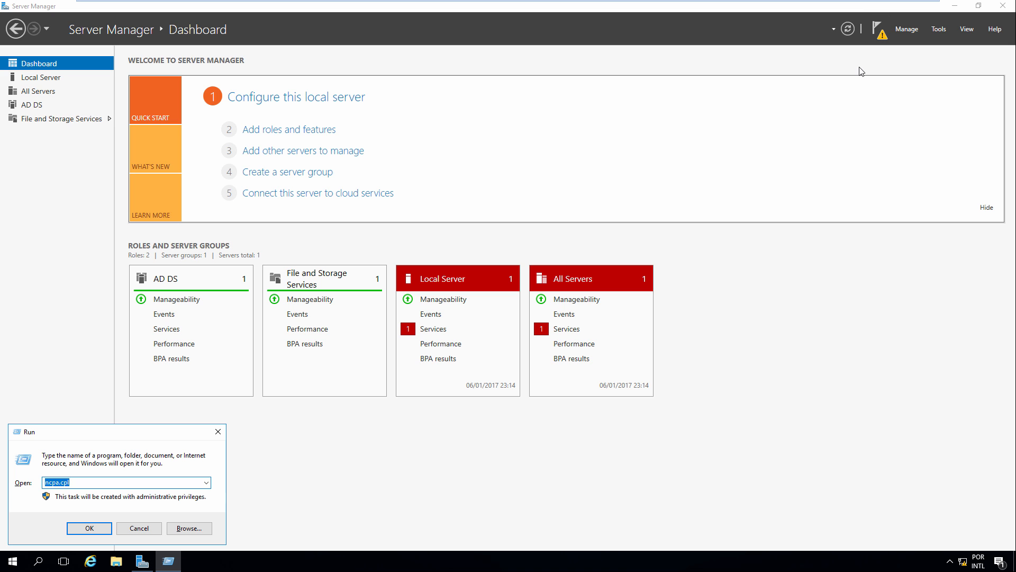
{"action": "type", "text": "dcpromo"}
{"action": "key", "text": "Return"}
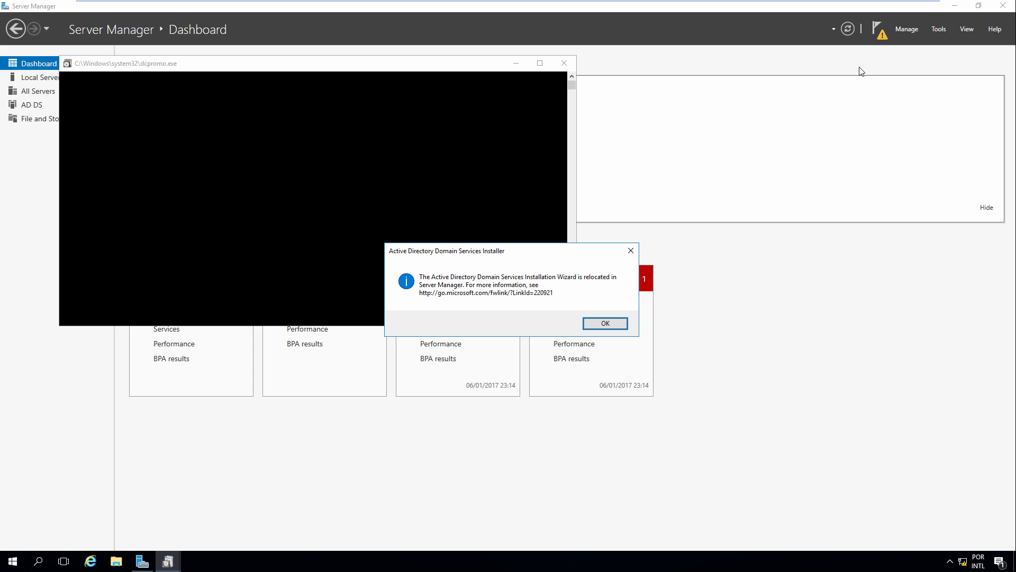
{"action": "left_click", "coordinate": [620, 323]}
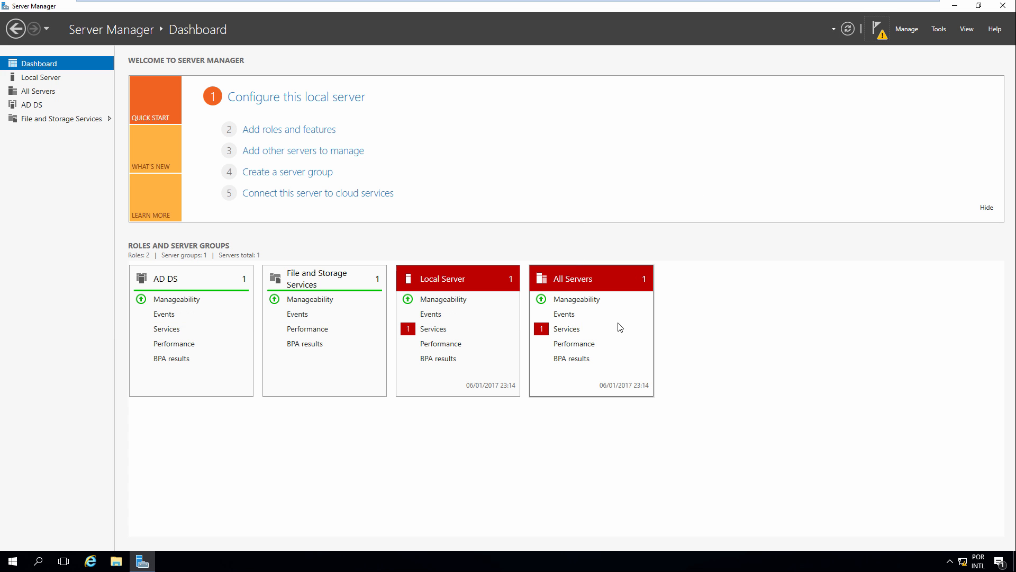
Launch domain controller promotion and add a new forest with root domain mswiki.local
{"action": "left_click", "coordinate": [879, 32]}
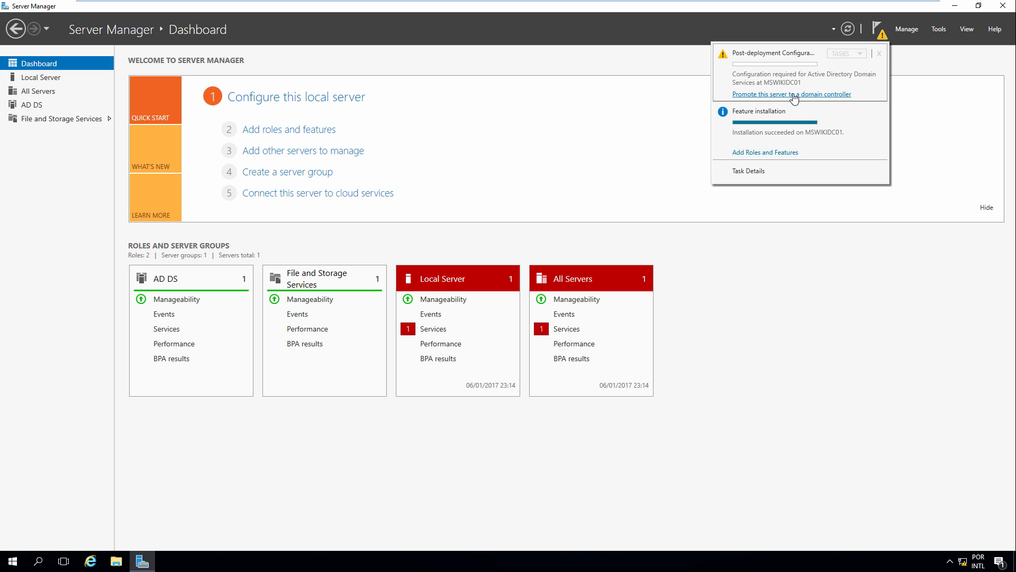
{"action": "left_click", "coordinate": [813, 95]}
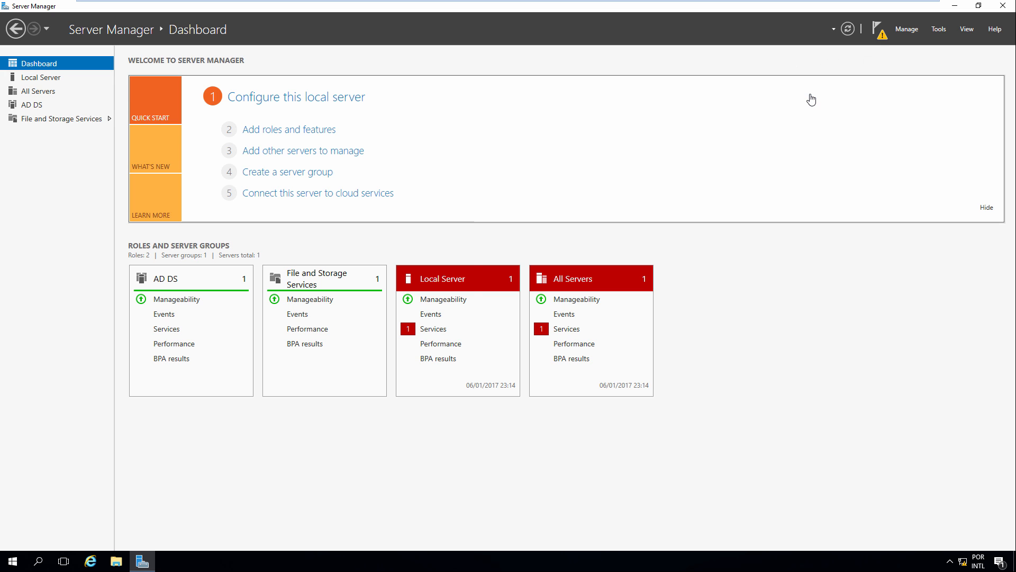
{"action": "left_click_drag", "start_coordinate": [295, 78], "coordinate": [481, 116]}
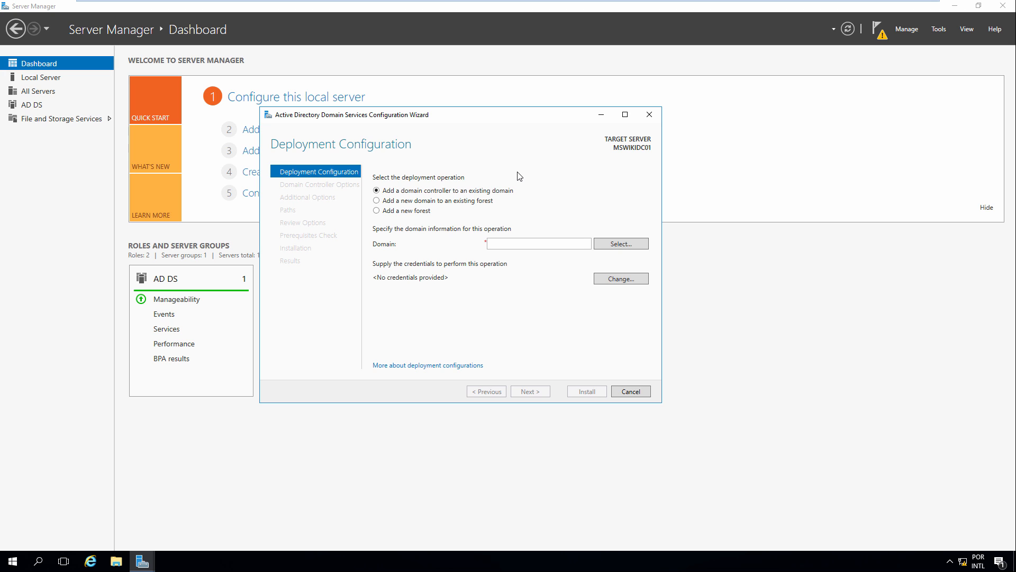
{"action": "left_click", "coordinate": [396, 212]}
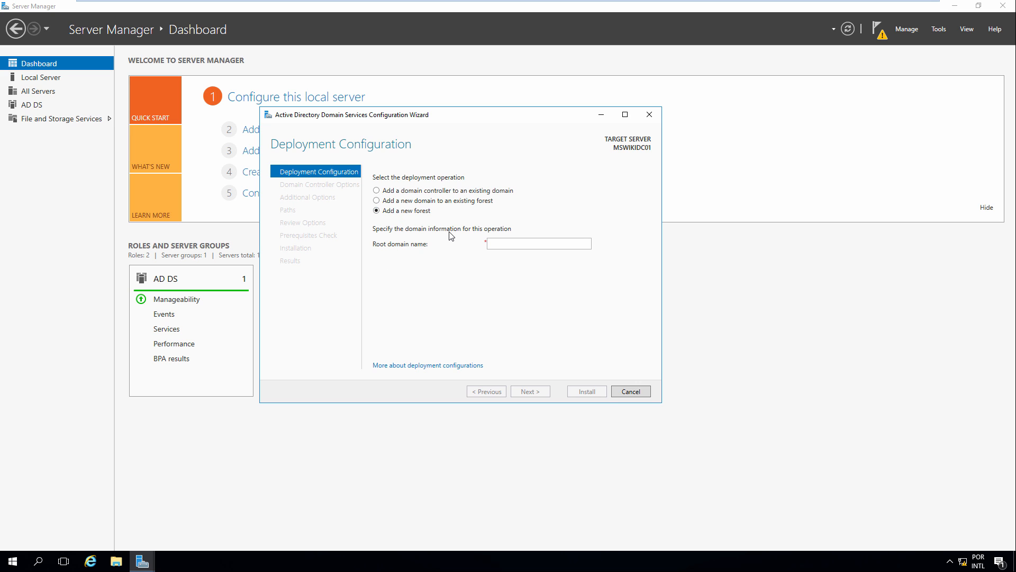
{"action": "left_click", "coordinate": [501, 246]}
{"action": "type", "text": "mswiki"}
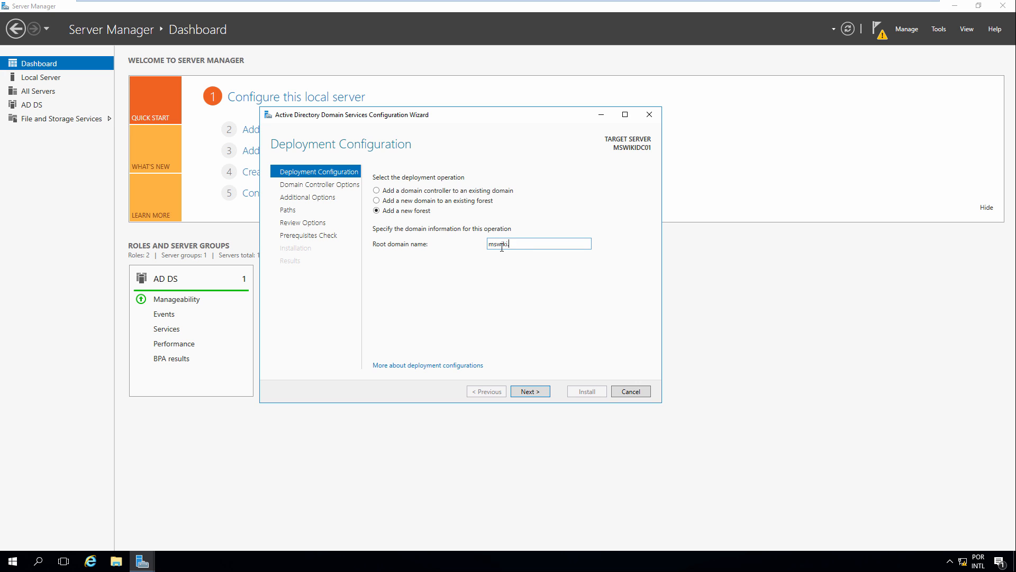
{"action": "type", "text": ".local"}
{"action": "left_click", "coordinate": [525, 392]}
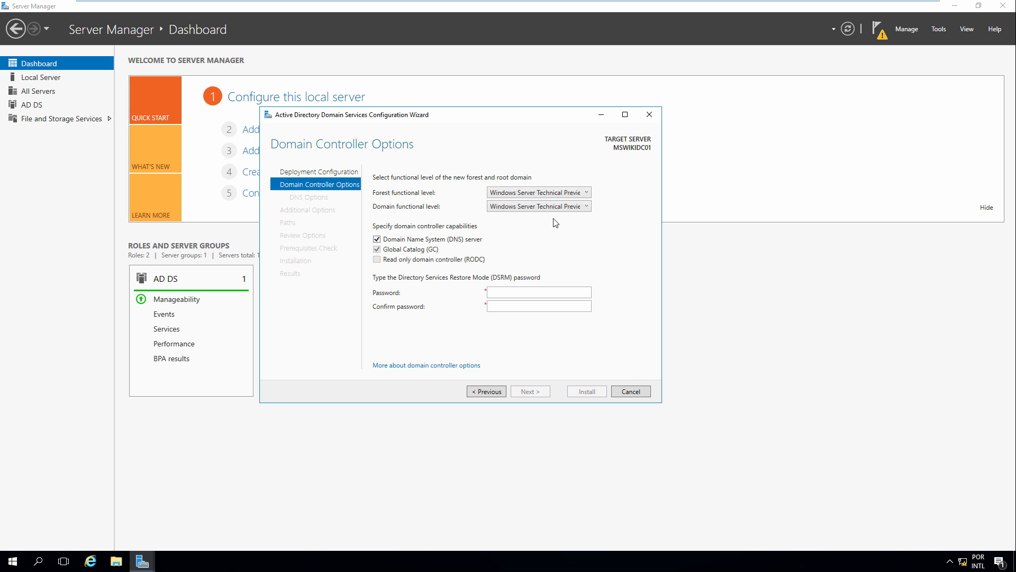
Choose Windows Server 2012 R2 as both the forest and domain functional level
{"action": "left_click", "coordinate": [570, 194]}
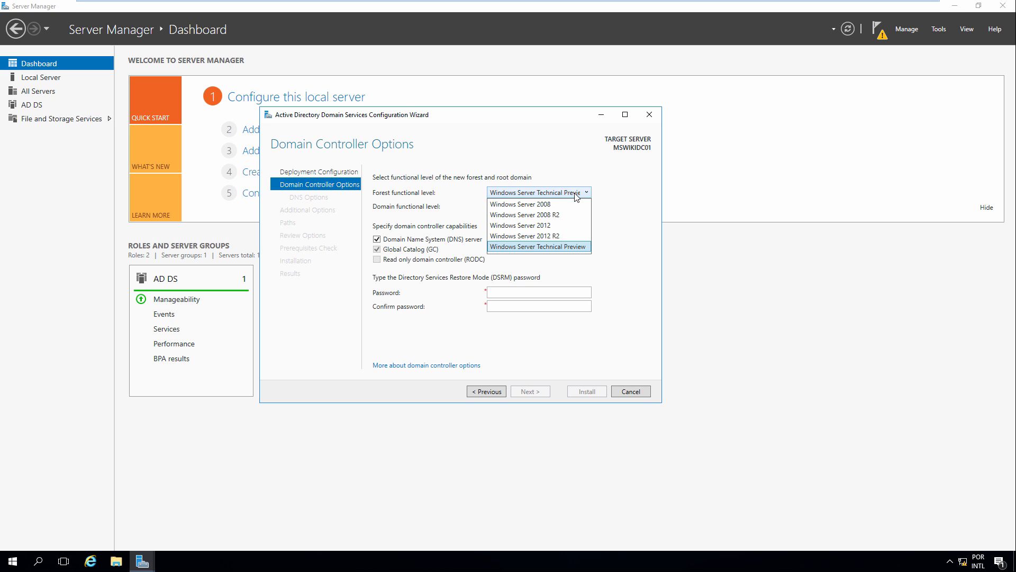
{"action": "left_click", "coordinate": [568, 232]}
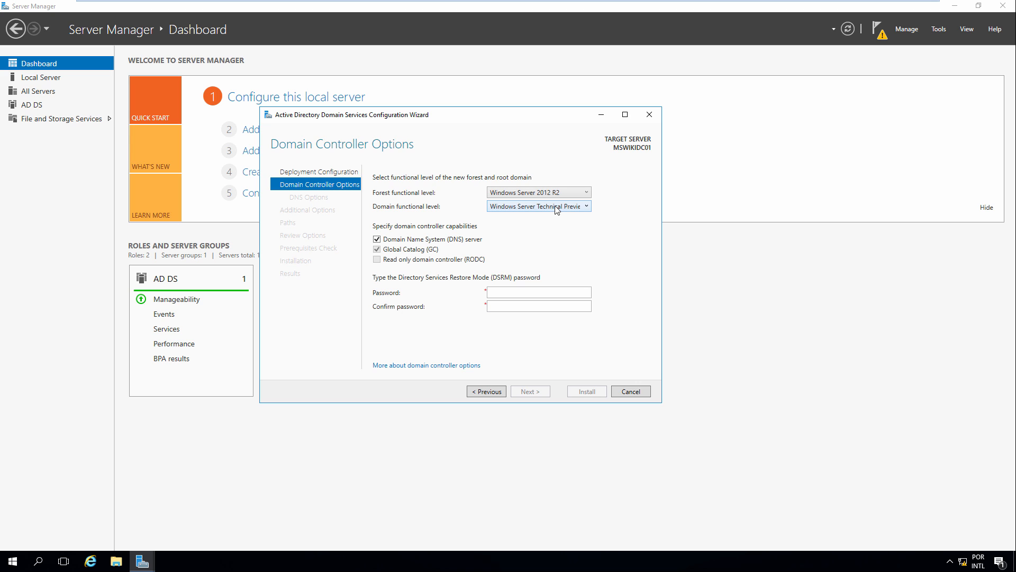
{"action": "left_click", "coordinate": [549, 205]}
{"action": "left_click", "coordinate": [554, 217]}
Enter and confirm the DSRM password, then pass DNS Options without creating a DNS delegation
{"action": "left_click", "coordinate": [582, 195]}
{"action": "left_click", "coordinate": [515, 294]}
{"action": "type", "text": "a$$w0rd"}
{"action": "key", "text": "Tab"}
{"action": "type", "text": "Pa$$w0rd"}
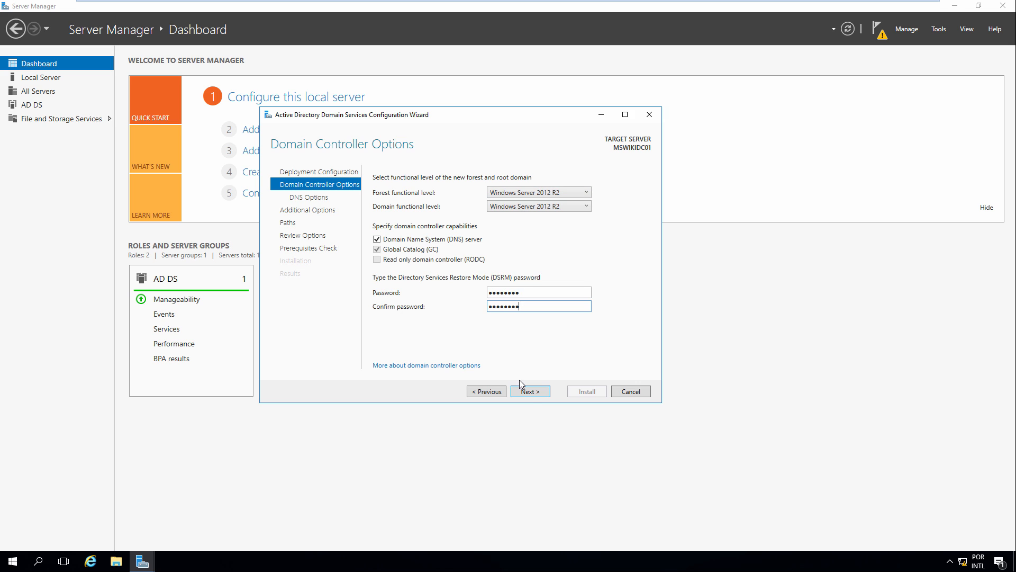
{"action": "left_click", "coordinate": [529, 393]}
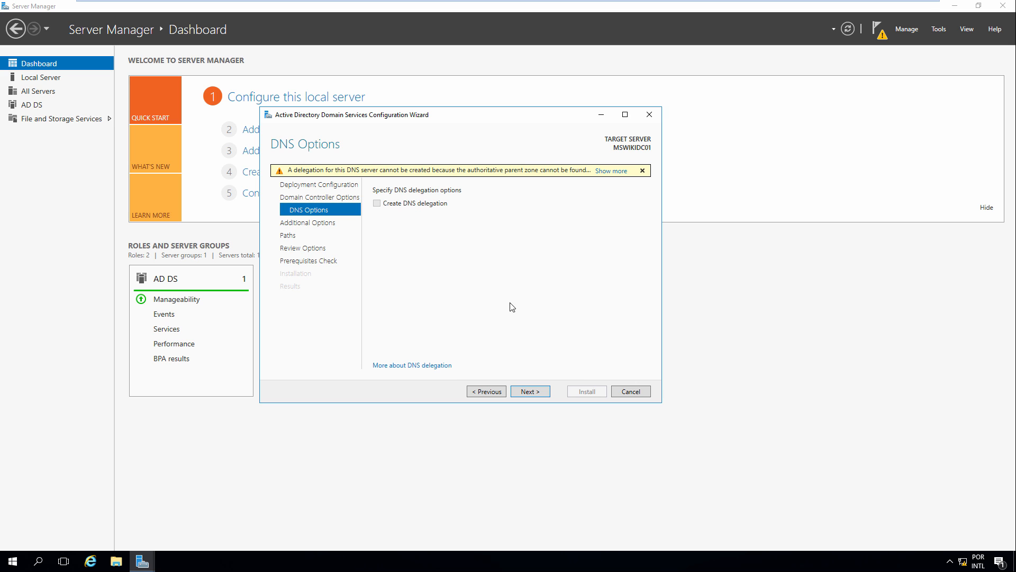
{"action": "left_click", "coordinate": [523, 392]}
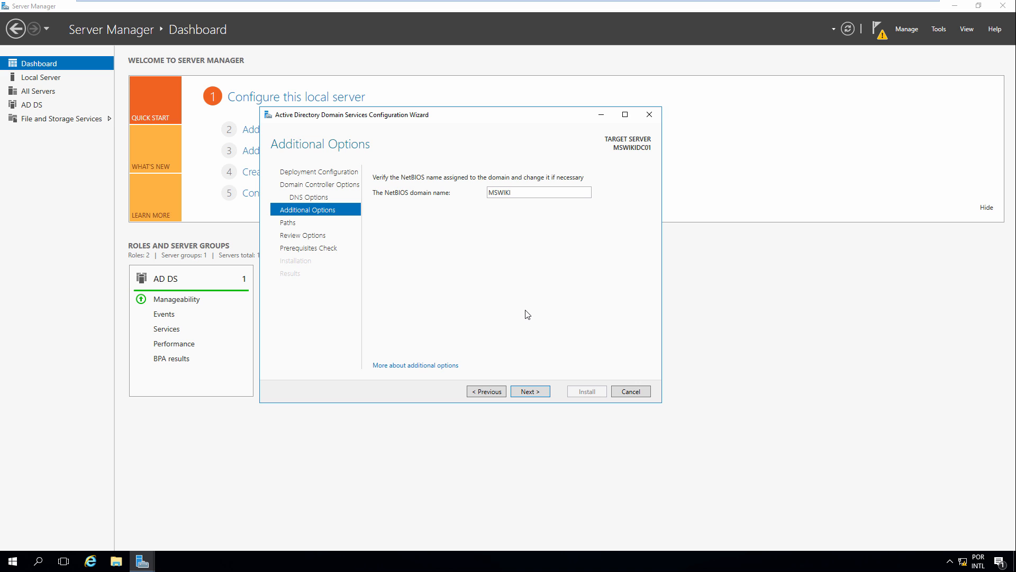
Keep NetBIOS name MSWIKI and inspect the log files and SYSVOL folder paths
{"action": "left_click", "coordinate": [532, 392]}
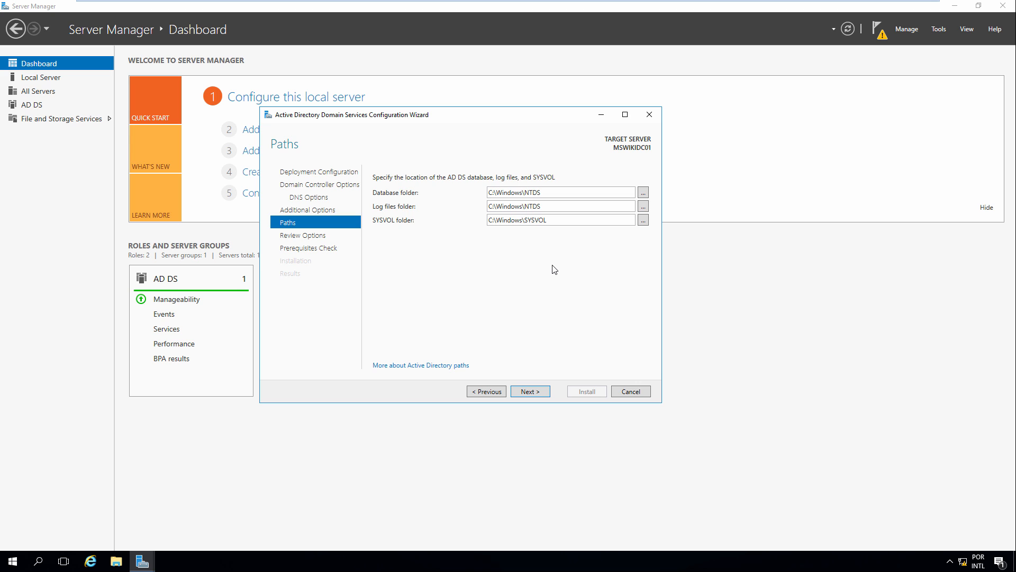
{"action": "triple_click", "coordinate": [553, 222]}
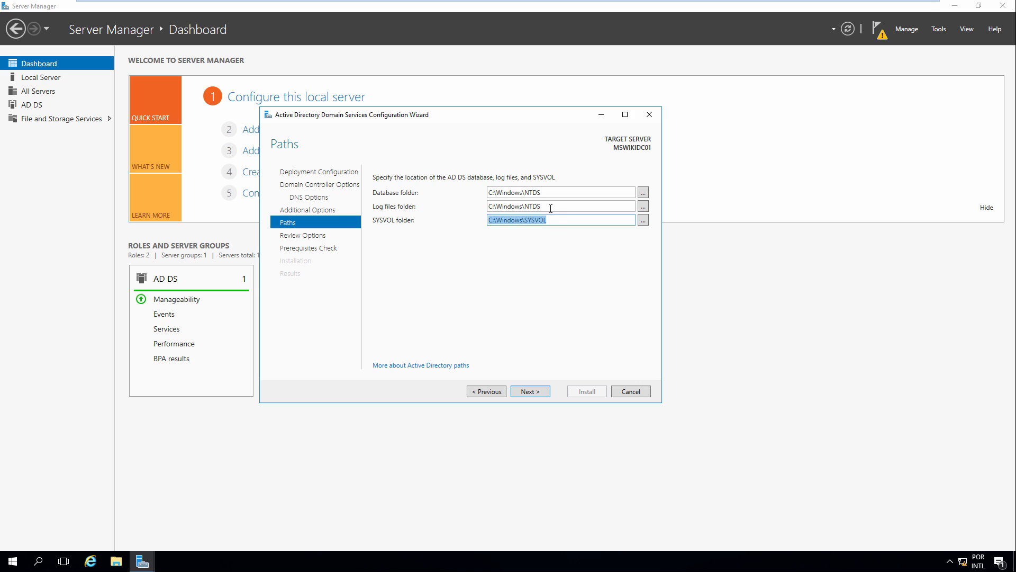
{"action": "triple_click", "coordinate": [550, 207]}
{"action": "triple_click", "coordinate": [561, 220]}
{"action": "triple_click", "coordinate": [563, 207]}
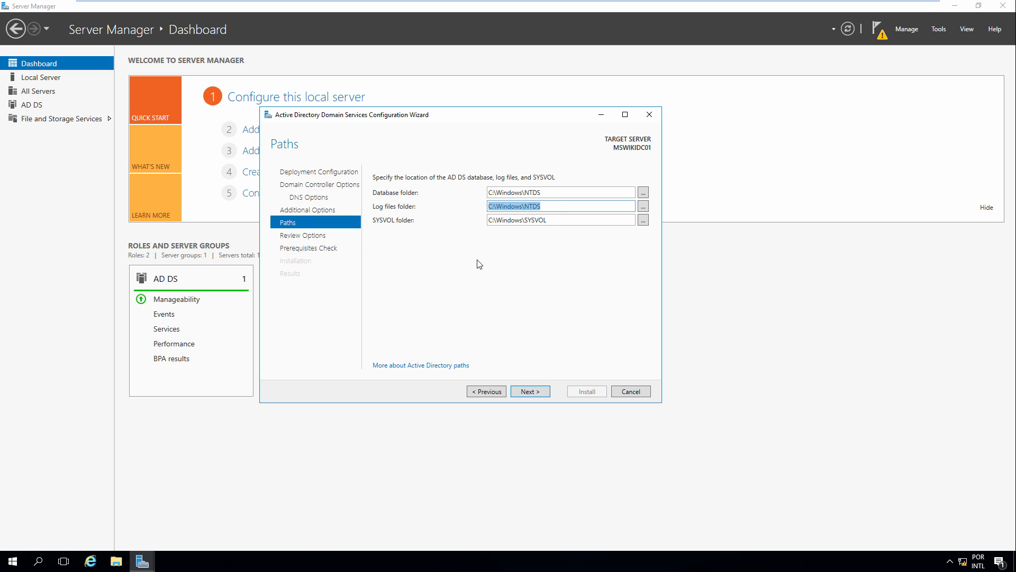
Accept the default C:\Windows\NTDS and C:\Windows\SYSVOL paths and scroll through Review Options
{"action": "left_click", "coordinate": [531, 390]}
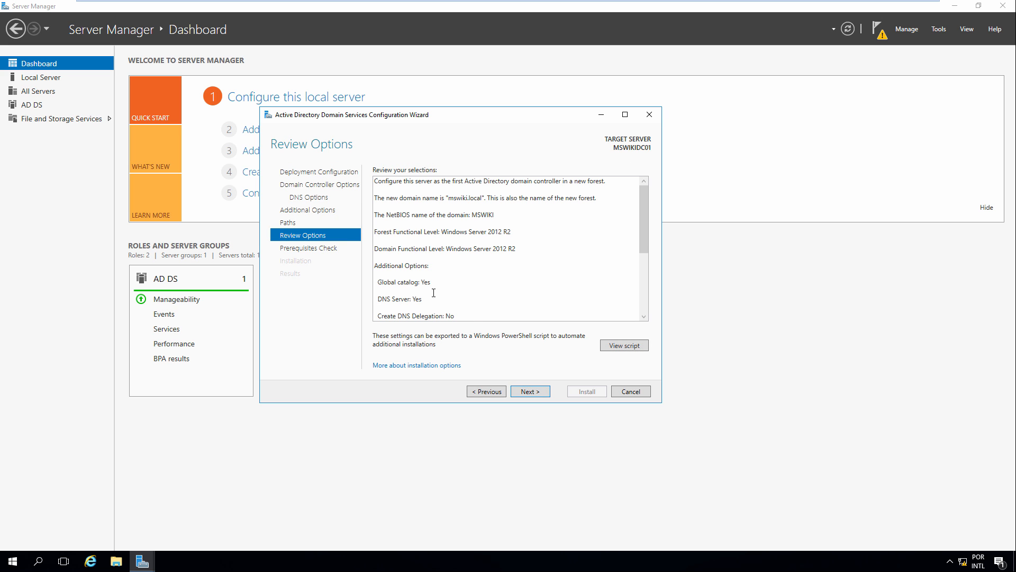
{"action": "scroll", "coordinate": [431, 200], "scroll_direction": "down", "scroll_amount": 4}
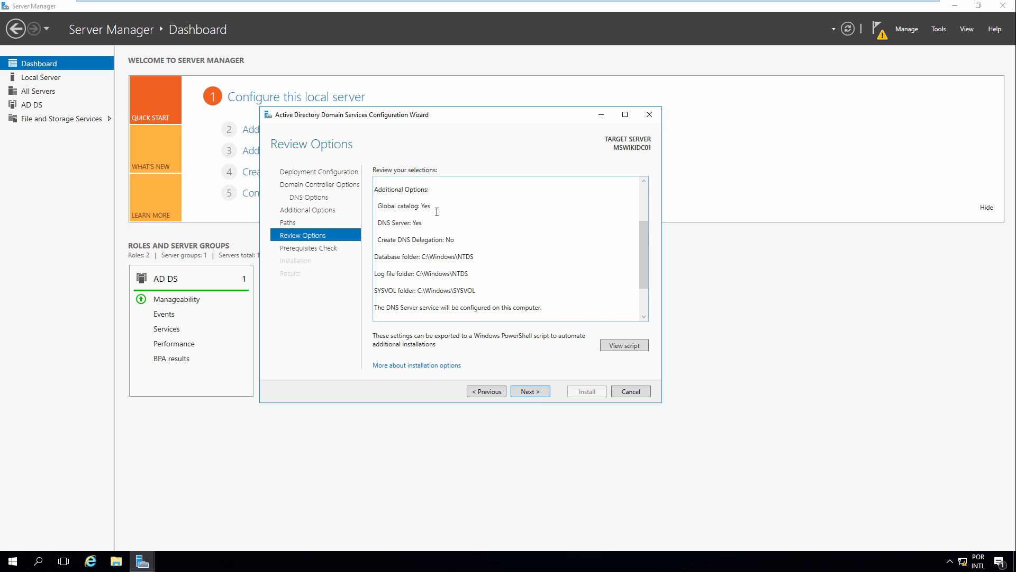
{"action": "scroll", "coordinate": [517, 270], "scroll_direction": "up", "scroll_amount": 4}
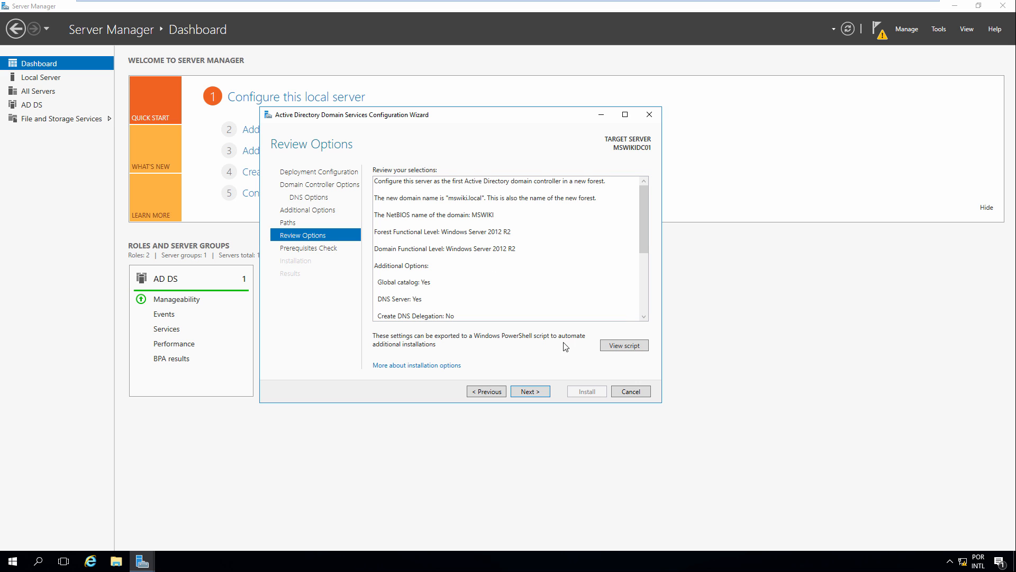
{"action": "left_click", "coordinate": [624, 346]}
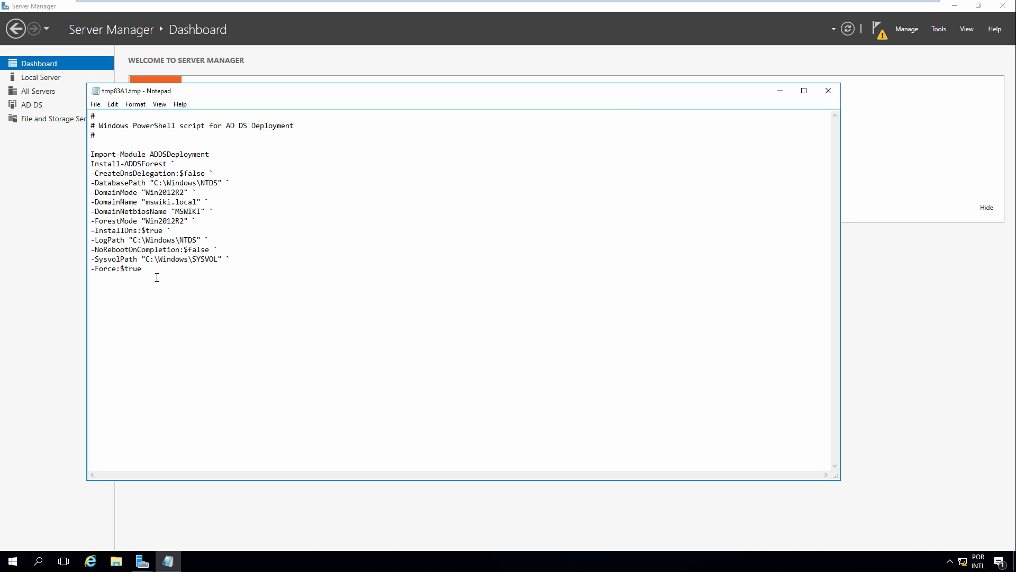
{"action": "left_click_drag", "start_coordinate": [153, 273], "coordinate": [90, 127]}
{"action": "left_click", "coordinate": [349, 247]}
{"action": "left_click_drag", "start_coordinate": [142, 268], "coordinate": [88, 147]}
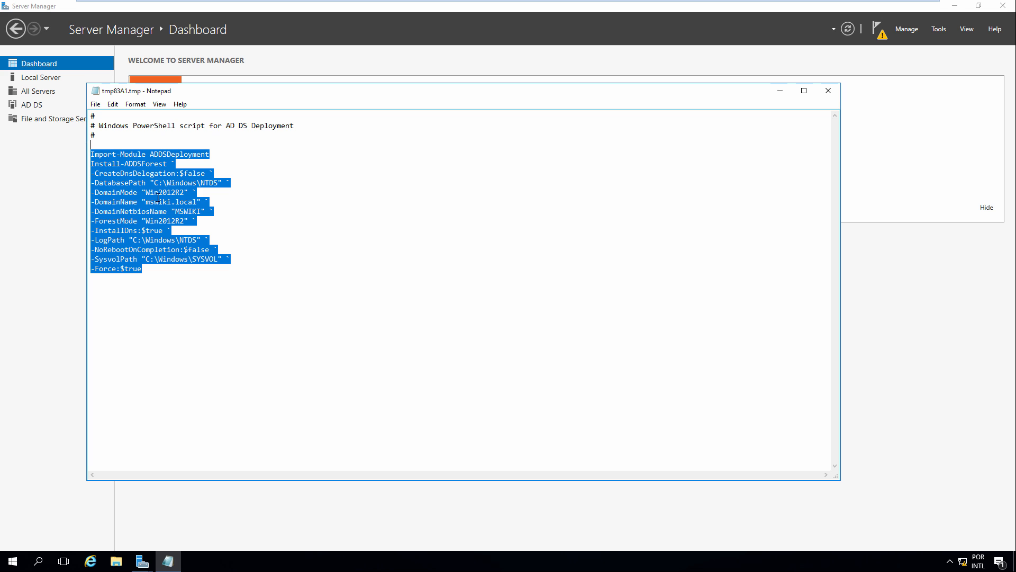
{"action": "left_click", "coordinate": [828, 91]}
Run the prerequisites check and confirm every check passed
{"action": "left_click", "coordinate": [539, 394]}
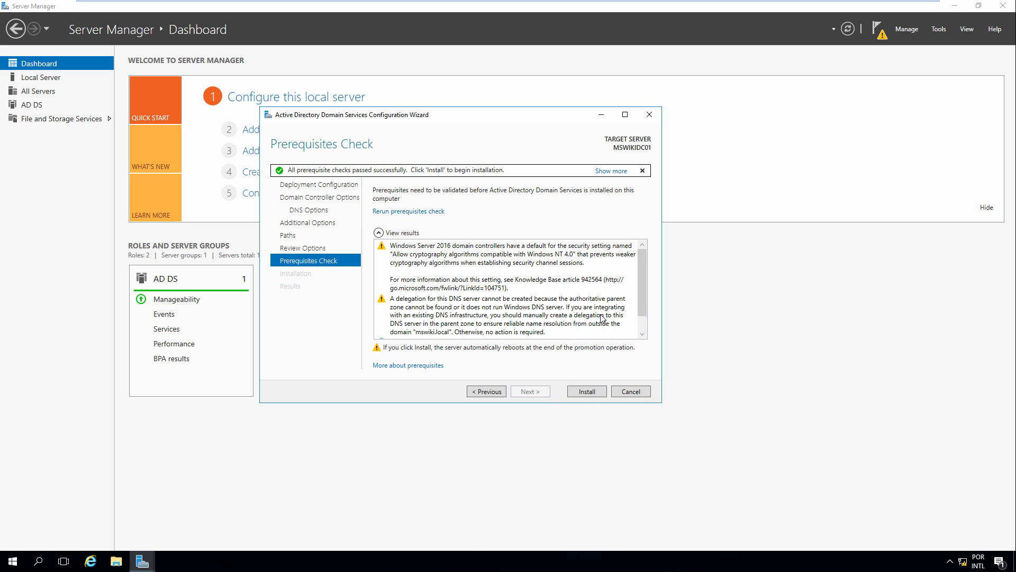
{"action": "scroll", "coordinate": [603, 319], "scroll_direction": "down", "scroll_amount": 1}
{"action": "scroll", "coordinate": [604, 318], "scroll_direction": "up", "scroll_amount": 1}
{"action": "scroll", "coordinate": [604, 318], "scroll_direction": "down", "scroll_amount": 1}
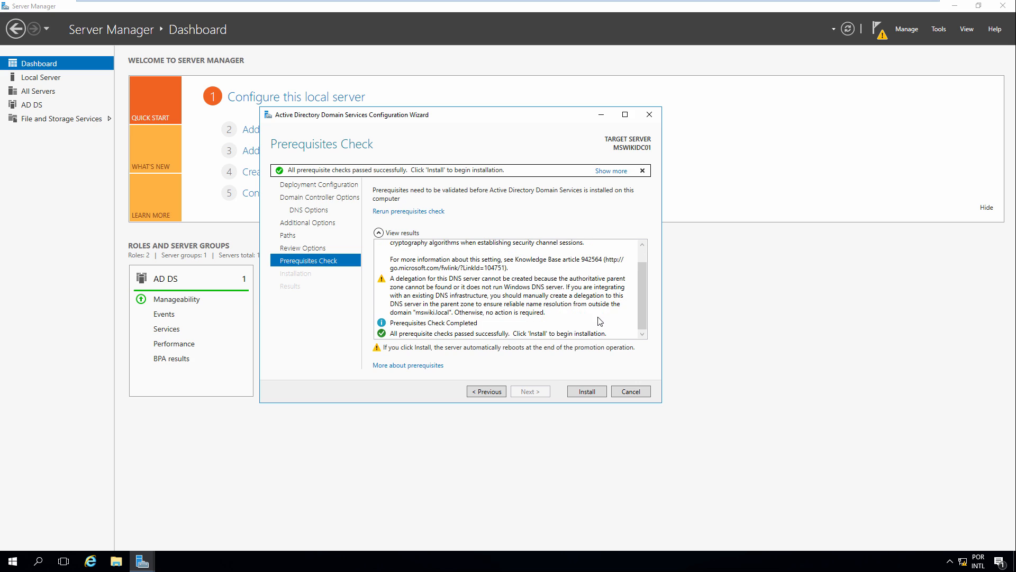
{"action": "left_click", "coordinate": [406, 335]}
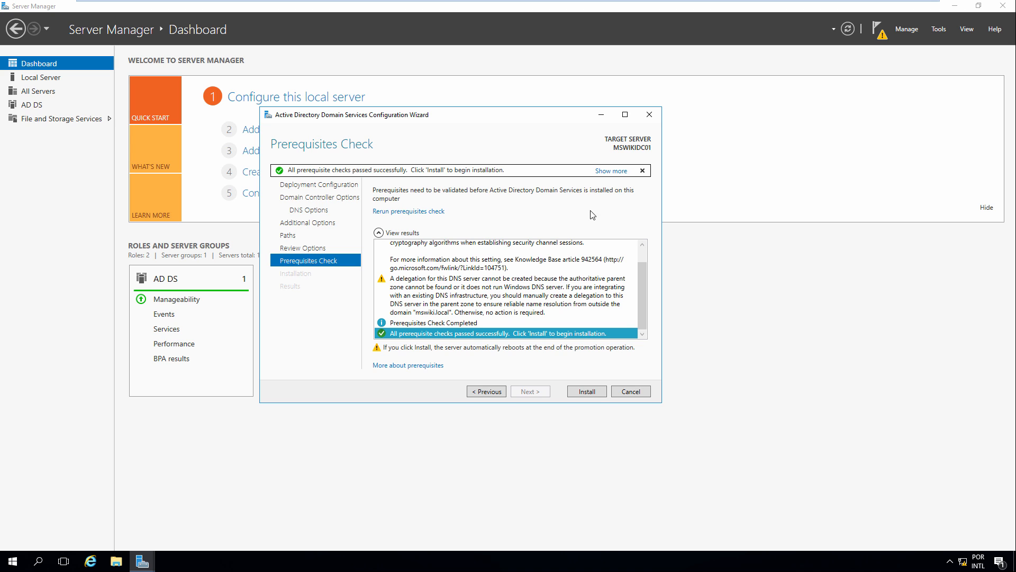
Begin the AD DS installation to promote MSWIKIDC01 to a domain controller
{"action": "left_click", "coordinate": [587, 392]}
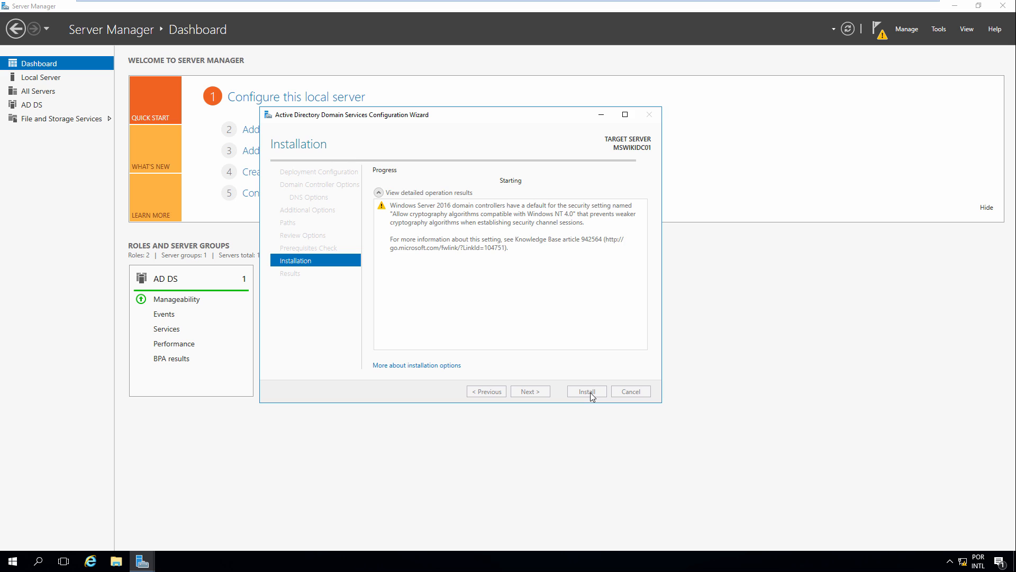
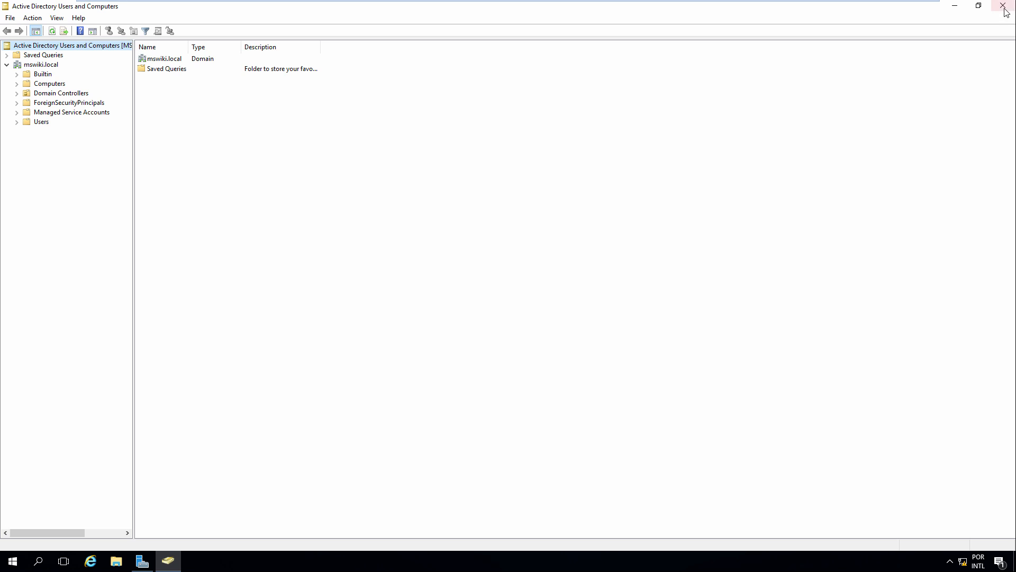
Close Active Directory Users and Computers and launch Active Directory Sites and Services maximized
{"action": "left_click", "coordinate": [1002, 5]}
{"action": "left_click", "coordinate": [940, 29]}
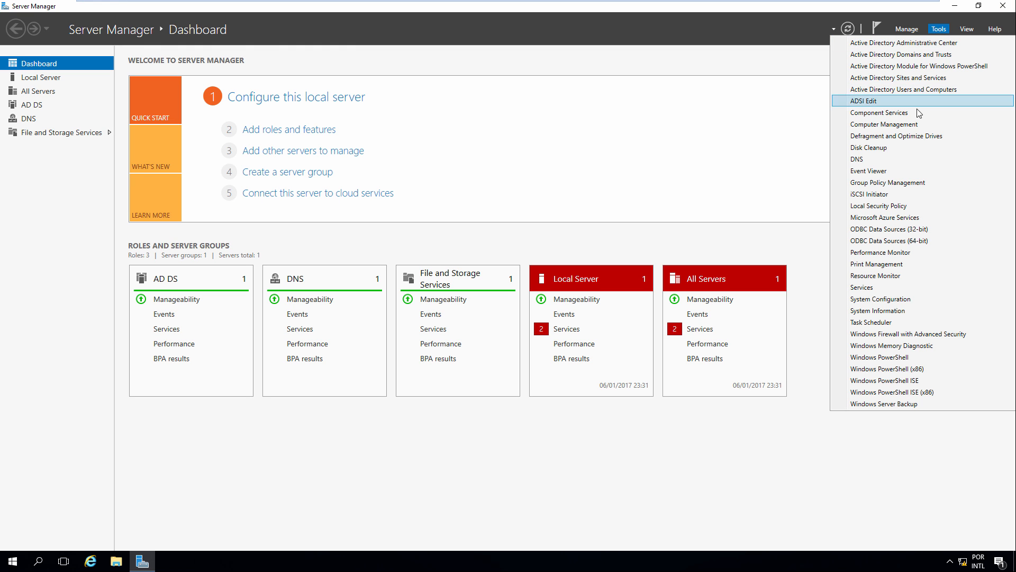
{"action": "left_click", "coordinate": [945, 80]}
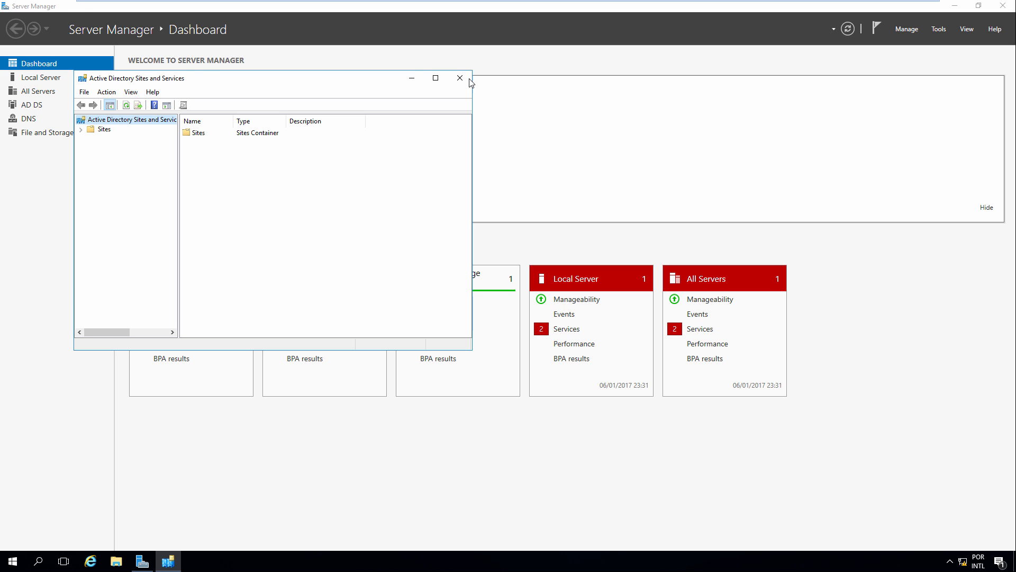
{"action": "left_click", "coordinate": [433, 78]}
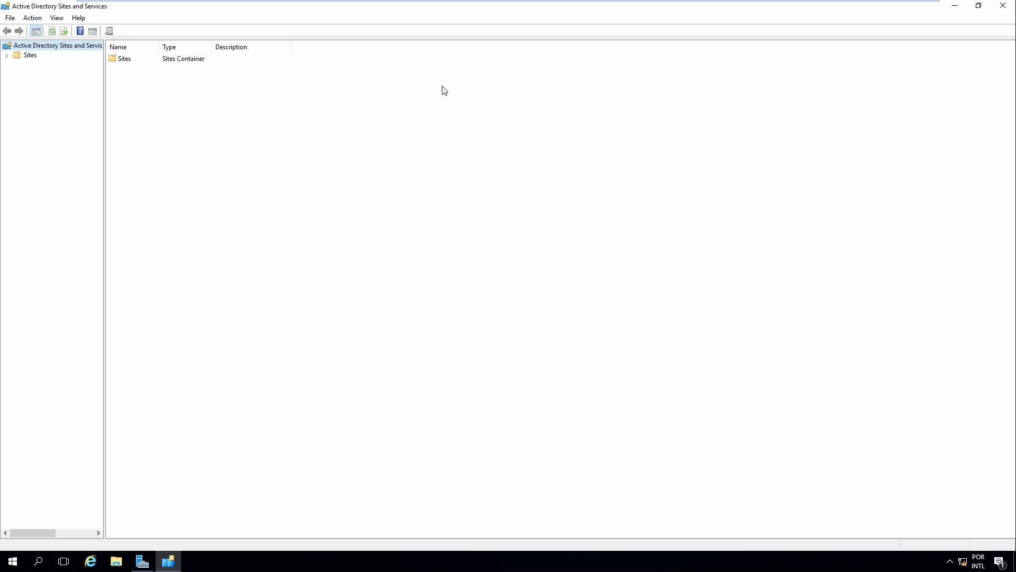
Expand Sites, Default-First-Site-Name and Inter-Site Transports, then select the empty Subnets container
{"action": "left_click", "coordinate": [6, 56]}
{"action": "left_click", "coordinate": [16, 84]}
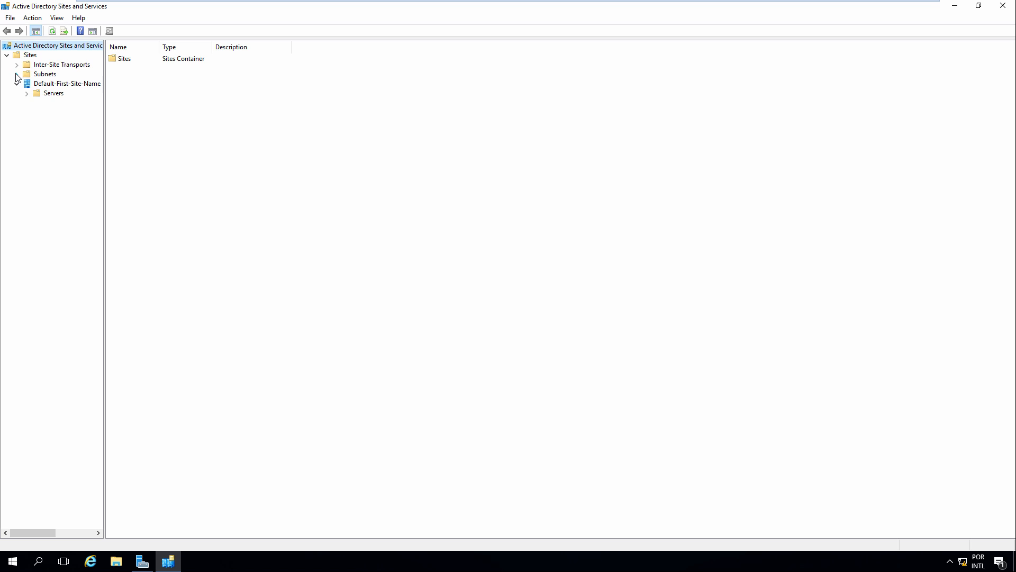
{"action": "left_click", "coordinate": [17, 65]}
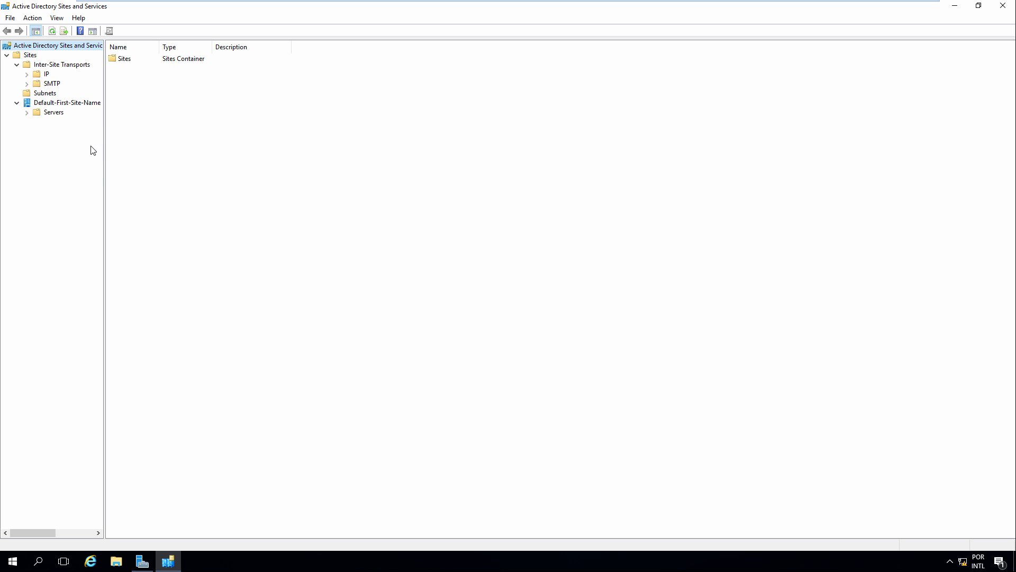
{"action": "left_click", "coordinate": [46, 94]}
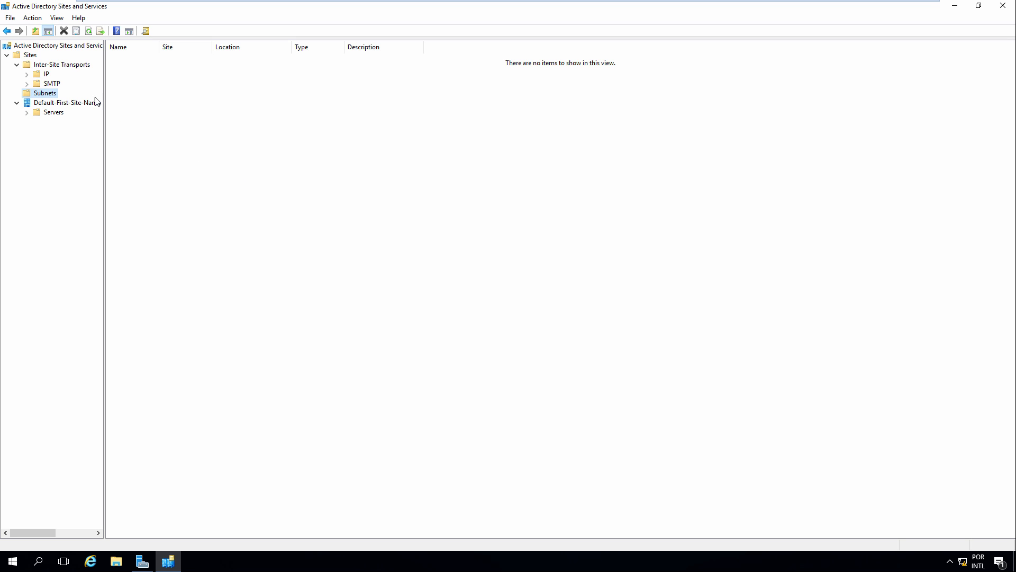
Create a new subnet with prefix 10.0.0.0/24 assigned to the Default-First-Site-Name site
{"action": "right_click", "coordinate": [53, 96]}
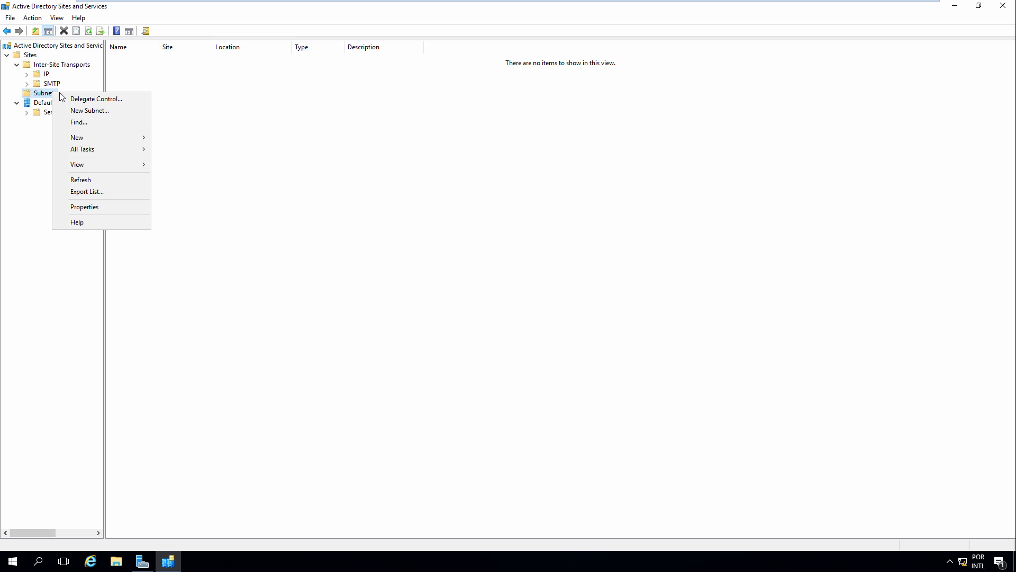
{"action": "left_click", "coordinate": [110, 111]}
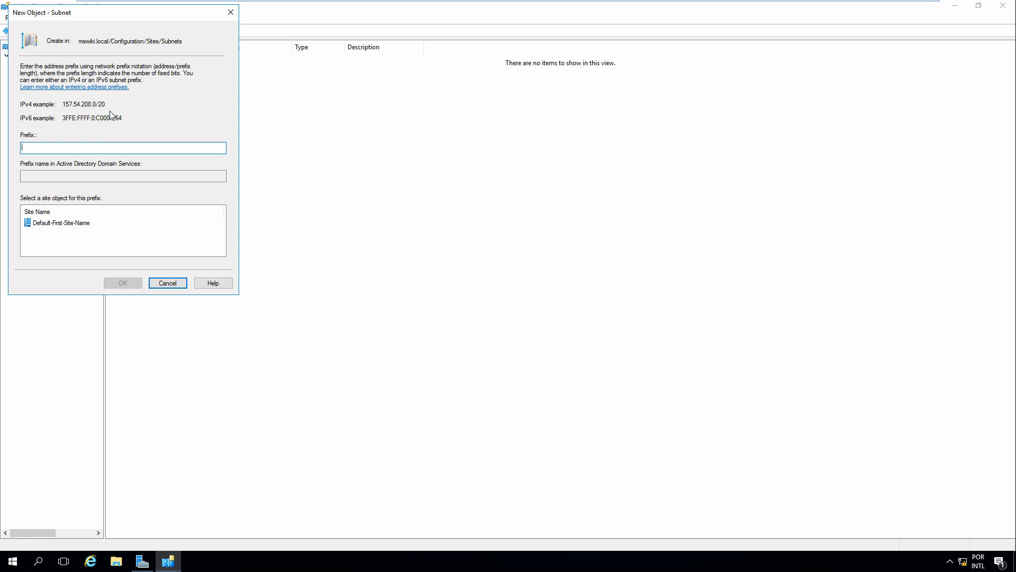
{"action": "left_click_drag", "start_coordinate": [132, 19], "coordinate": [343, 100]}
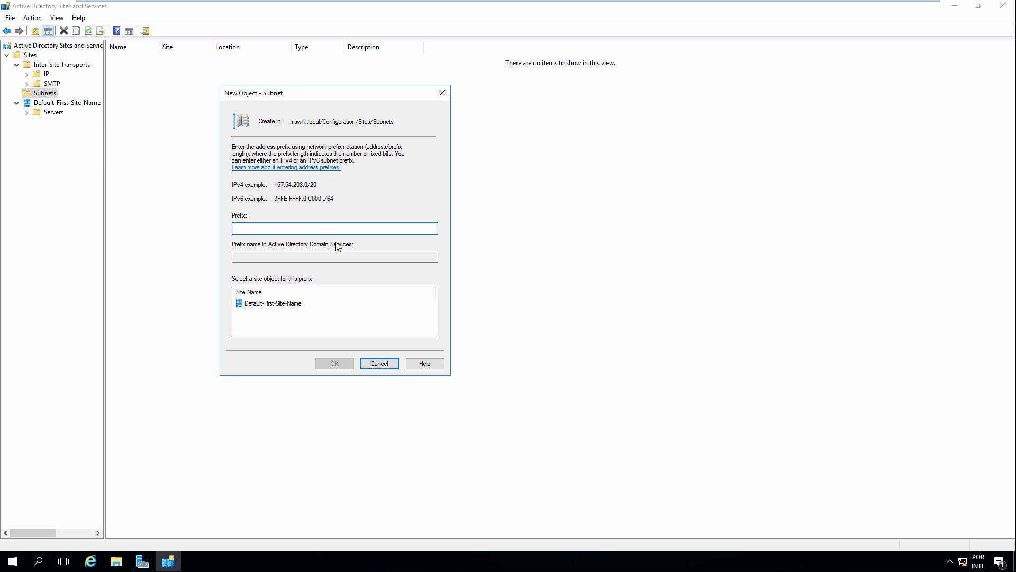
{"action": "type", "text": "10.0.0.0/24"}
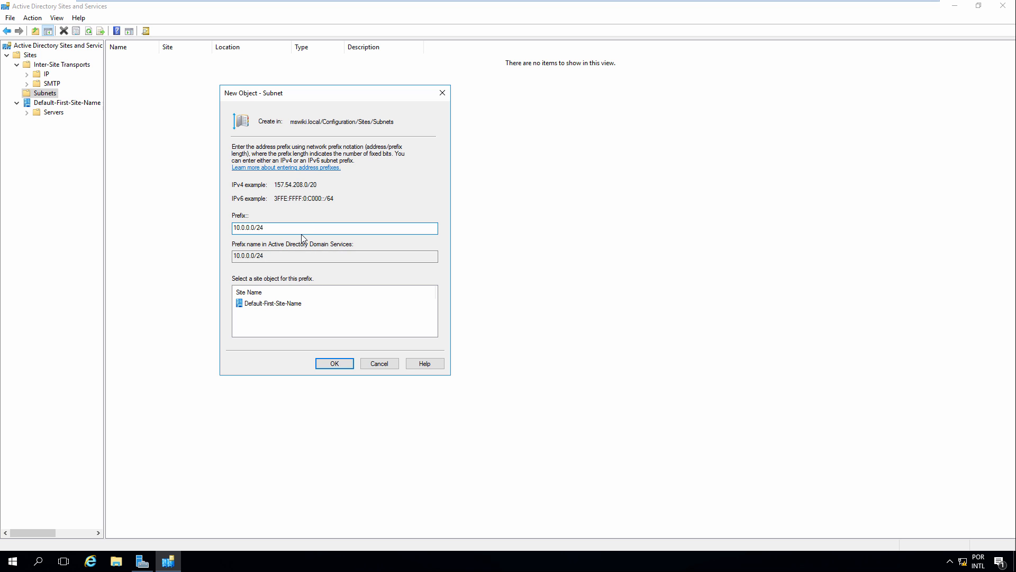
{"action": "mouse_move", "coordinate": [265, 228]}
{"action": "left_mouse_down"}
{"action": "mouse_move", "coordinate": [222, 229]}
{"action": "mouse_move", "coordinate": [283, 232]}
{"action": "left_mouse_up"}
{"action": "left_click", "coordinate": [266, 307]}
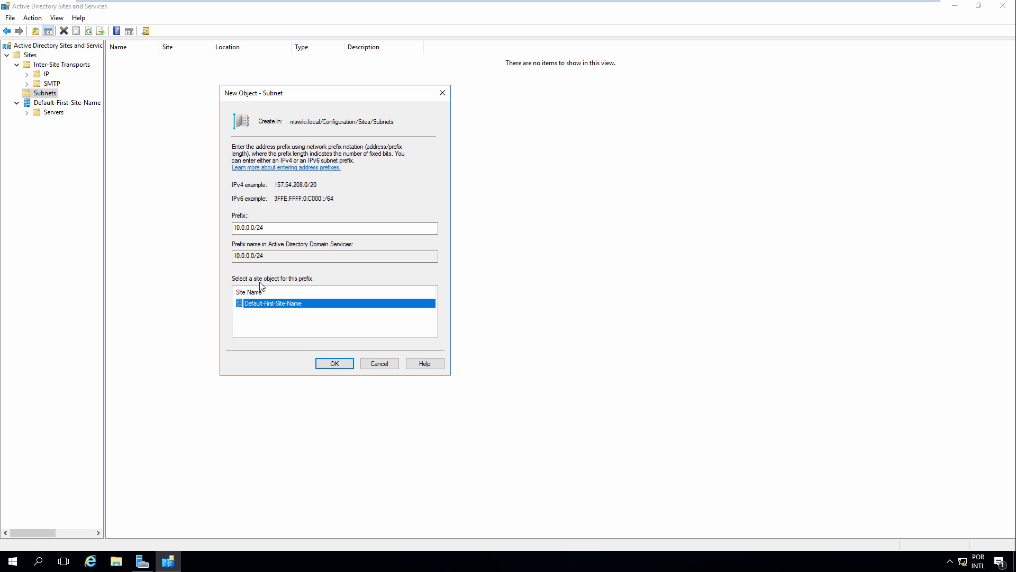
{"action": "left_click", "coordinate": [335, 363]}
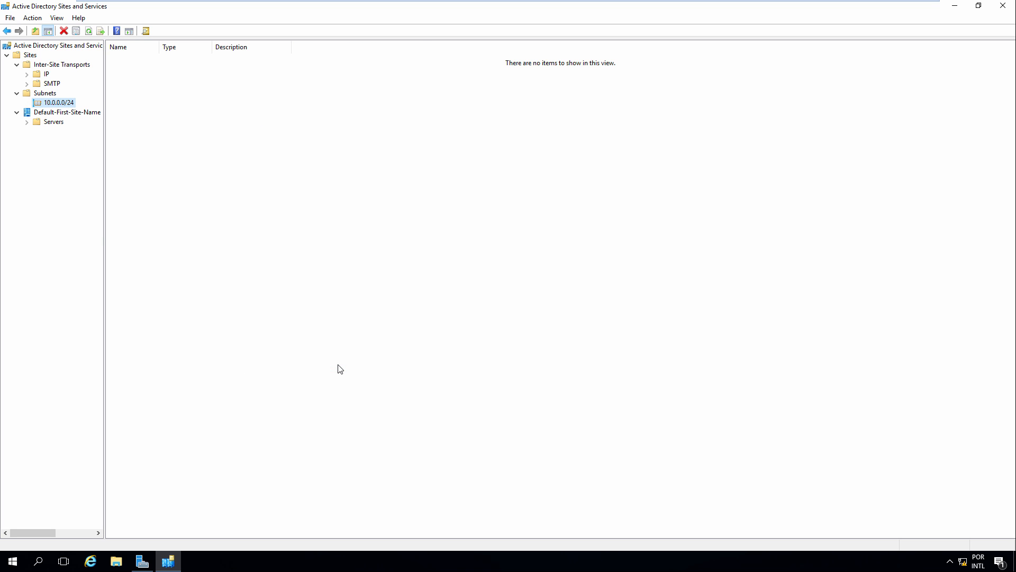
Confirm 10.0.0.0/24 lists Default-First-Site-Name as its site, then close Sites and Services
{"action": "left_click", "coordinate": [52, 93]}
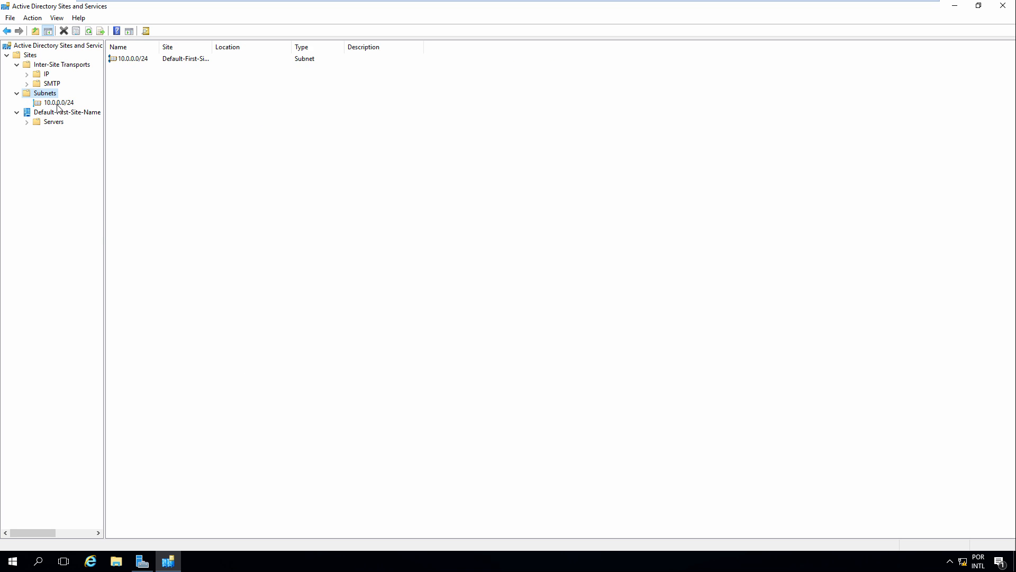
{"action": "left_click", "coordinate": [59, 103]}
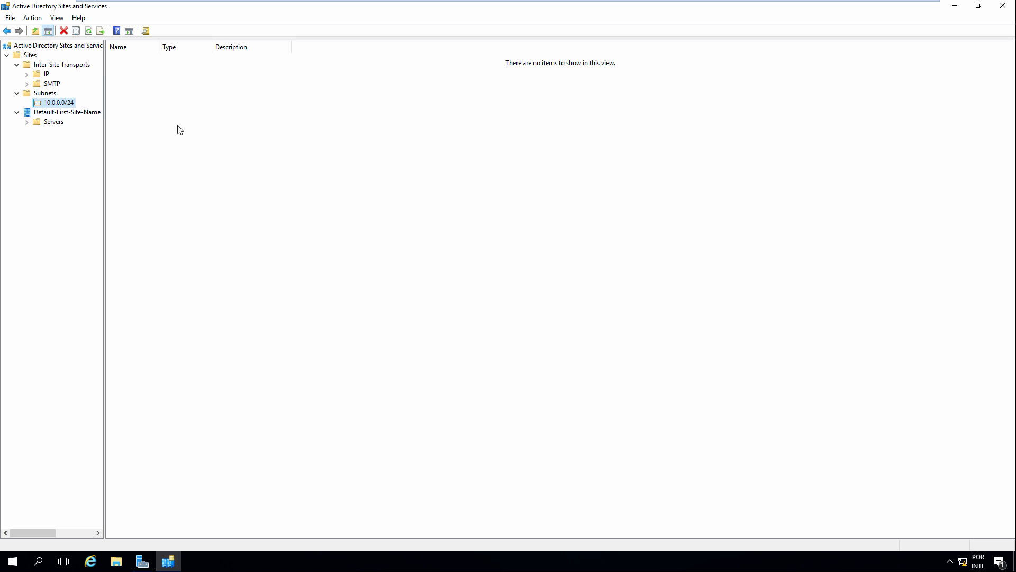
{"action": "left_click", "coordinate": [52, 94]}
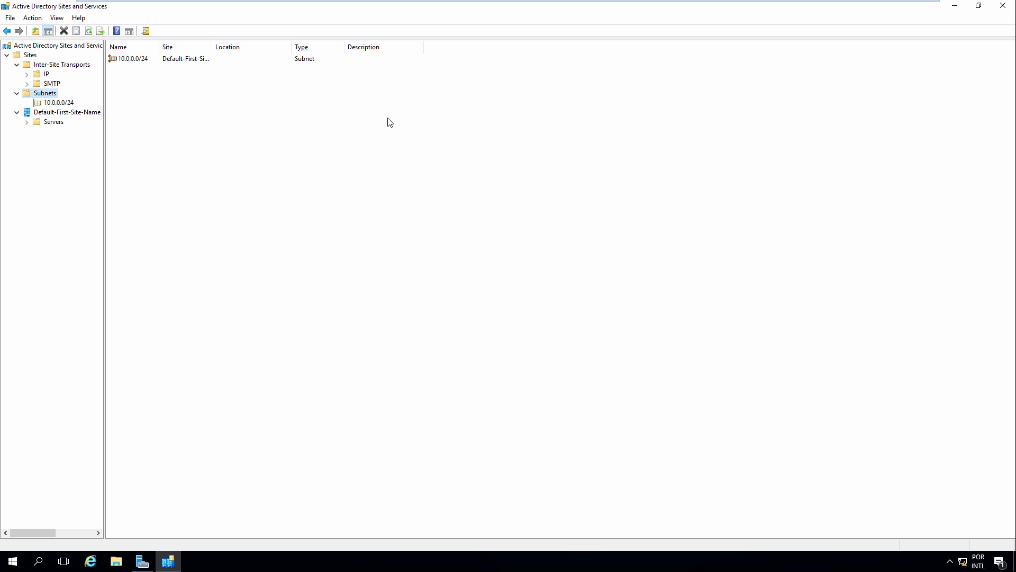
{"action": "left_click", "coordinate": [1006, 4]}
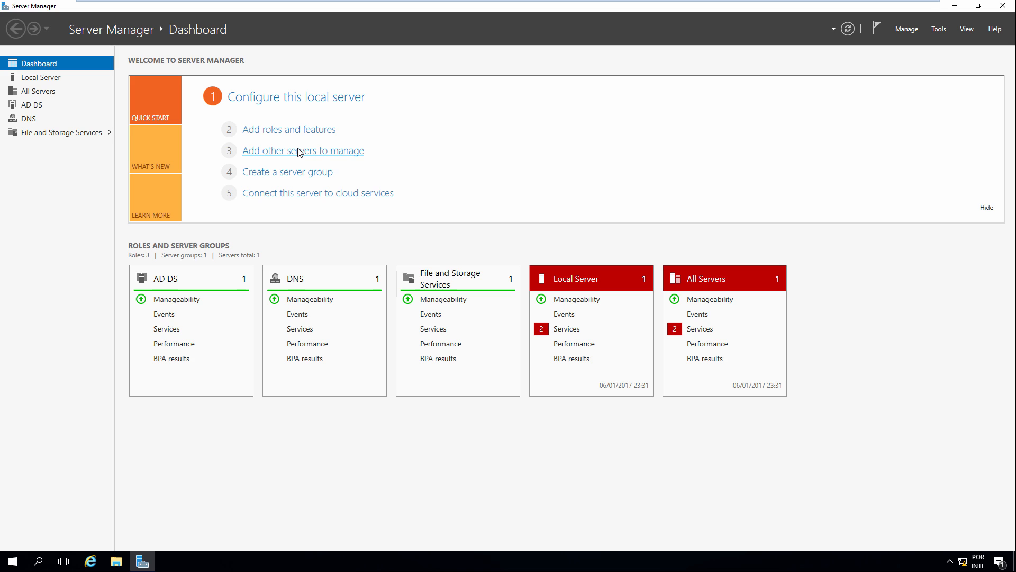